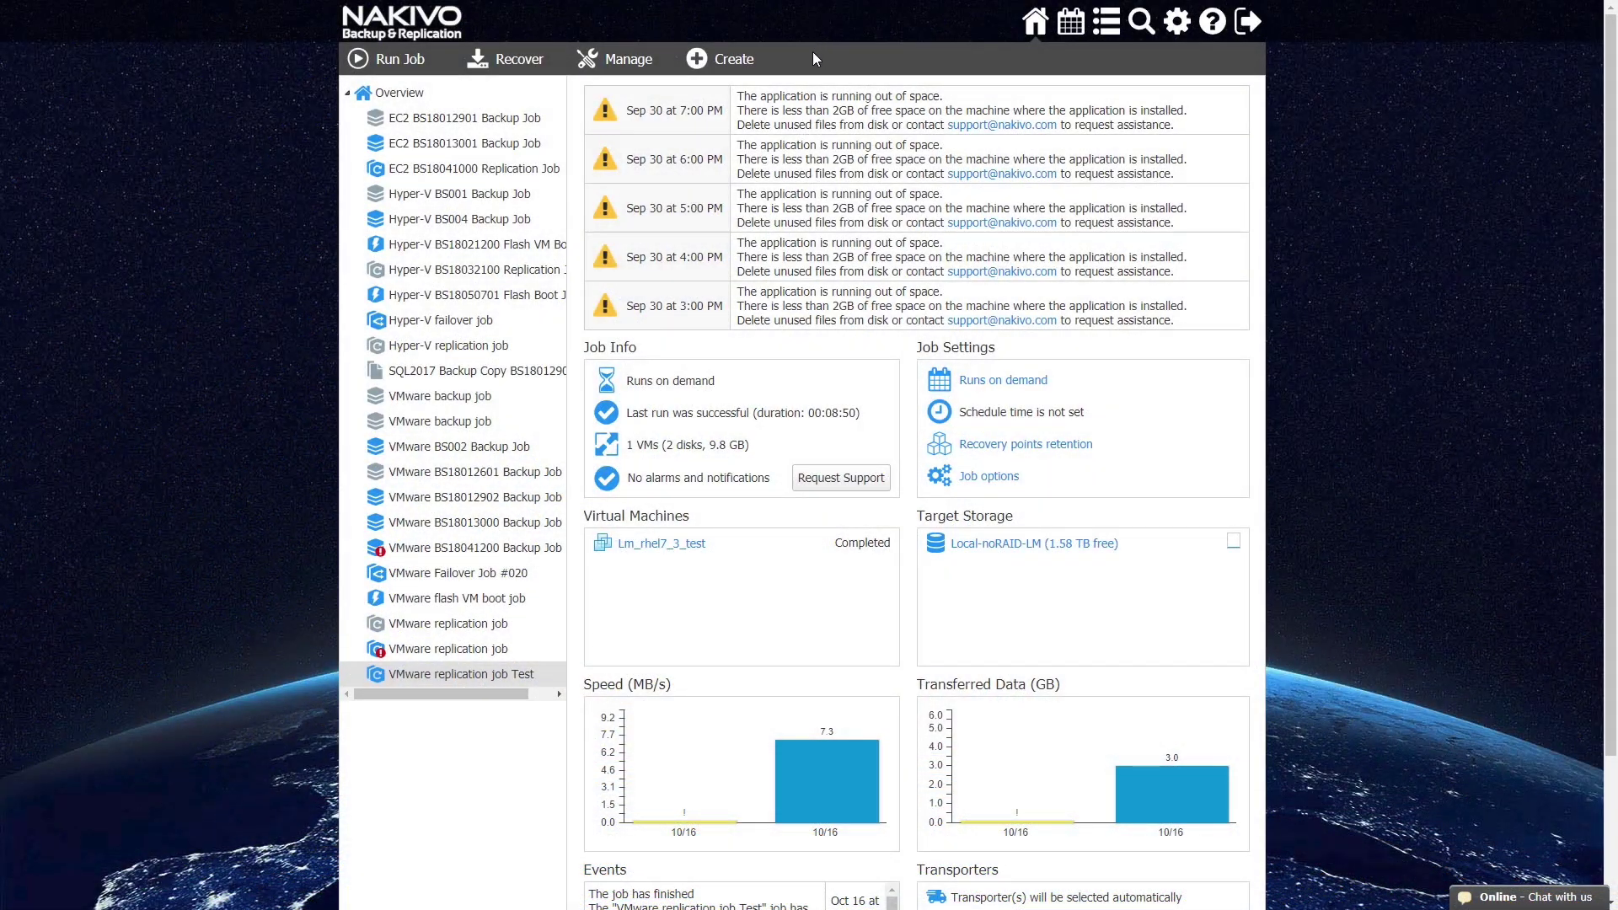
- Start a new Site recovery job from the Create menu
left_click(747, 59)
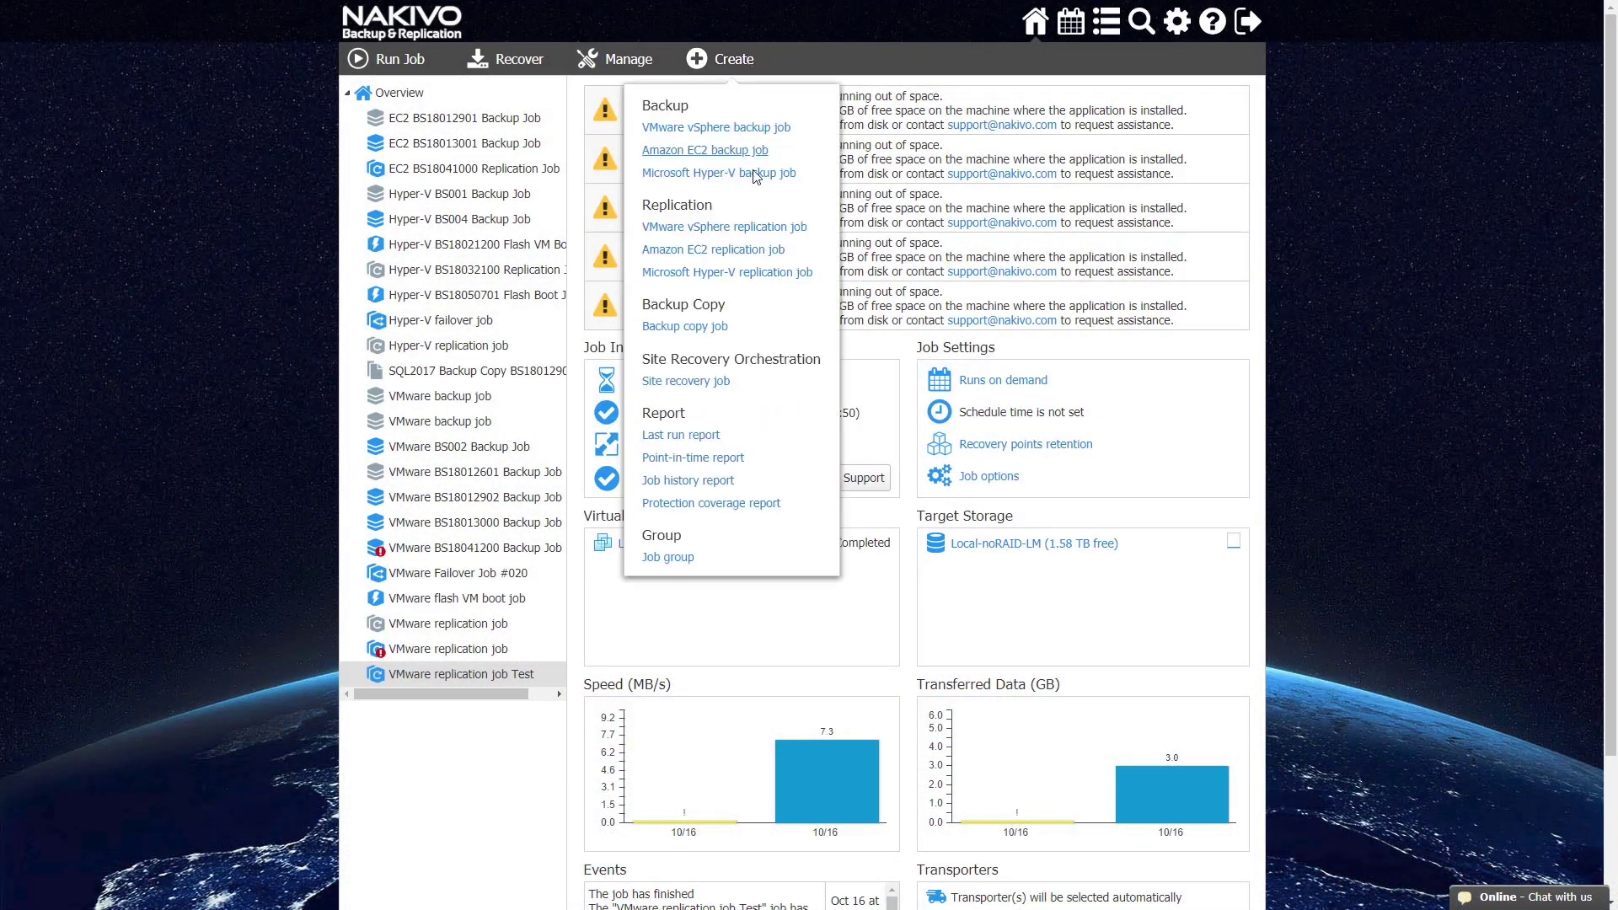
left_click(719, 383)
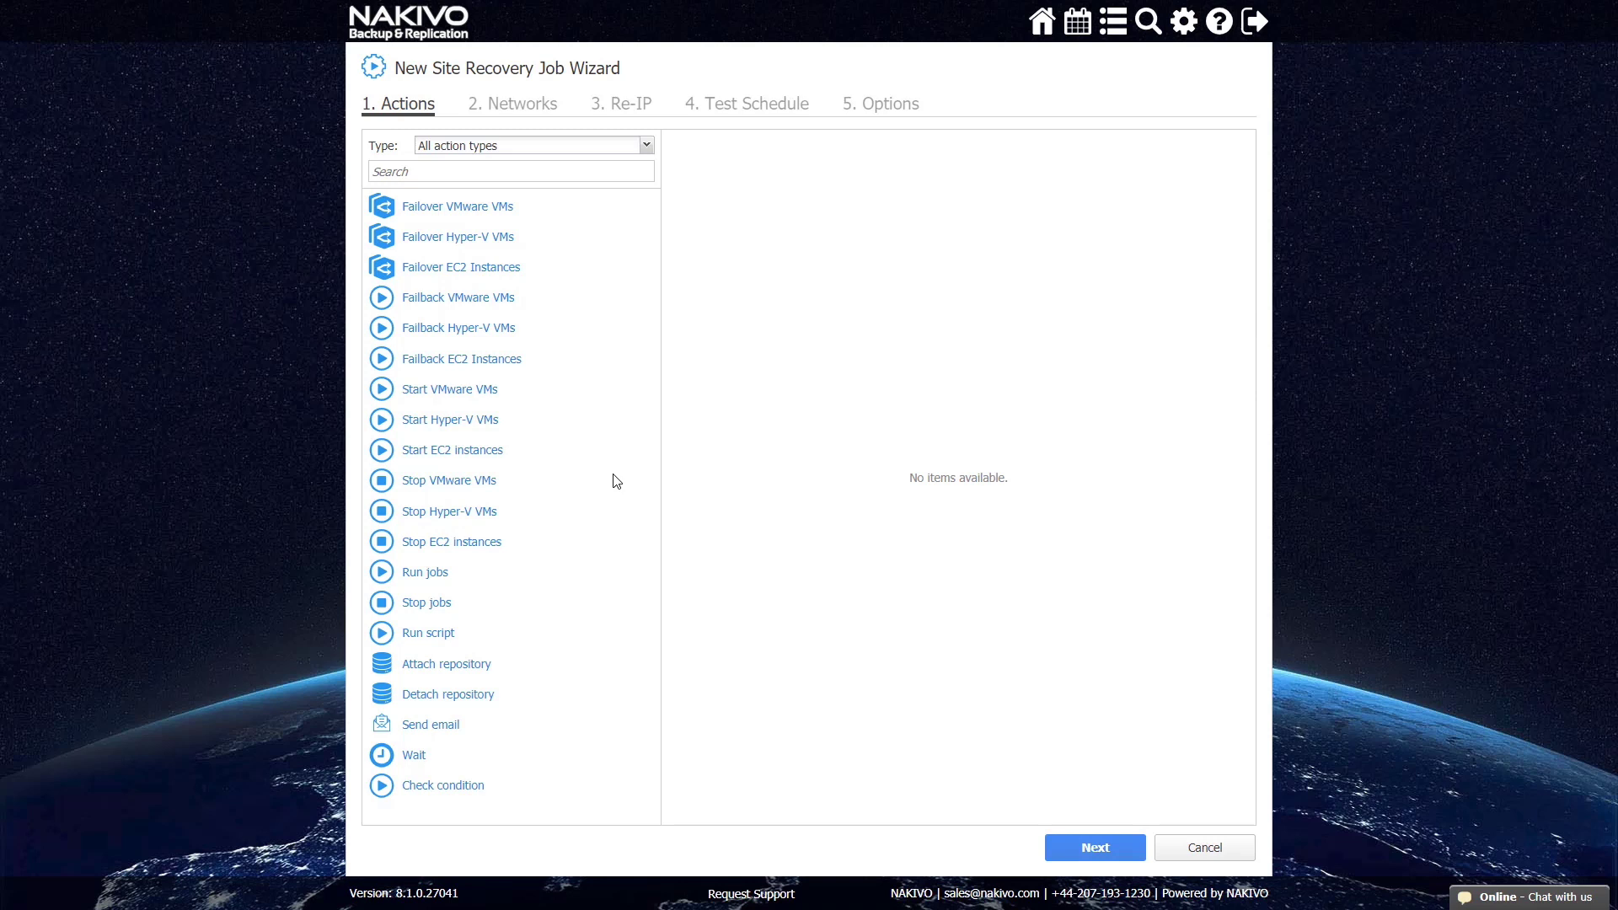
- Add a Stop VMware VMs action for AS-NBR8.0 and AS-NBR8.1 on host 10.30.29.74
left_click(485, 483)
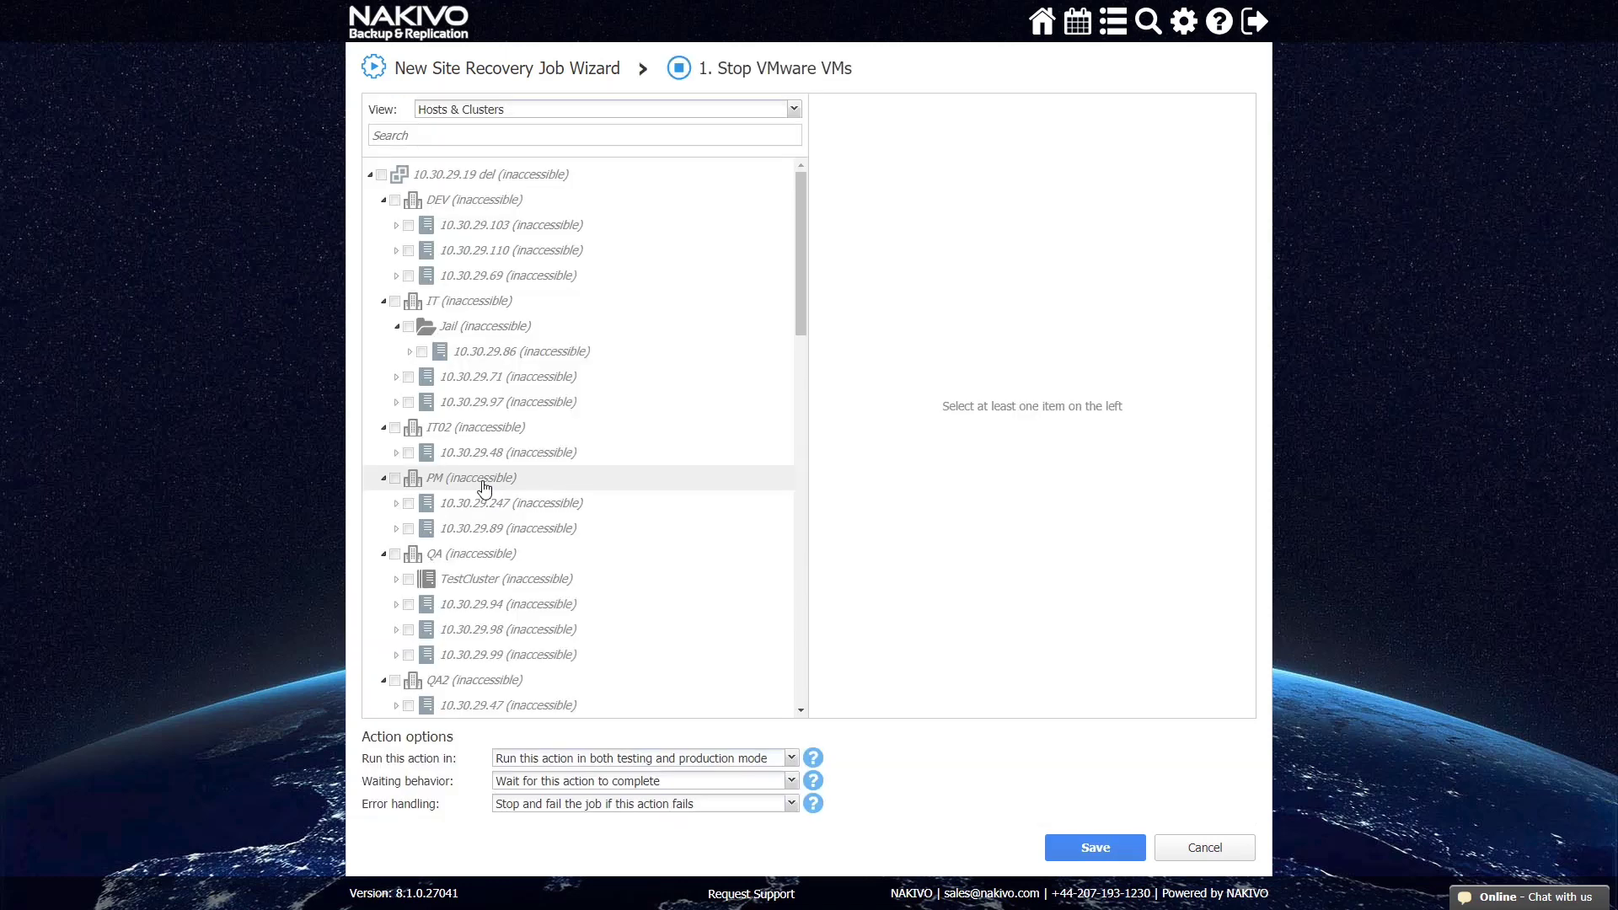
scroll(472, 480, "down", 5)
scroll(474, 479, "down", 8)
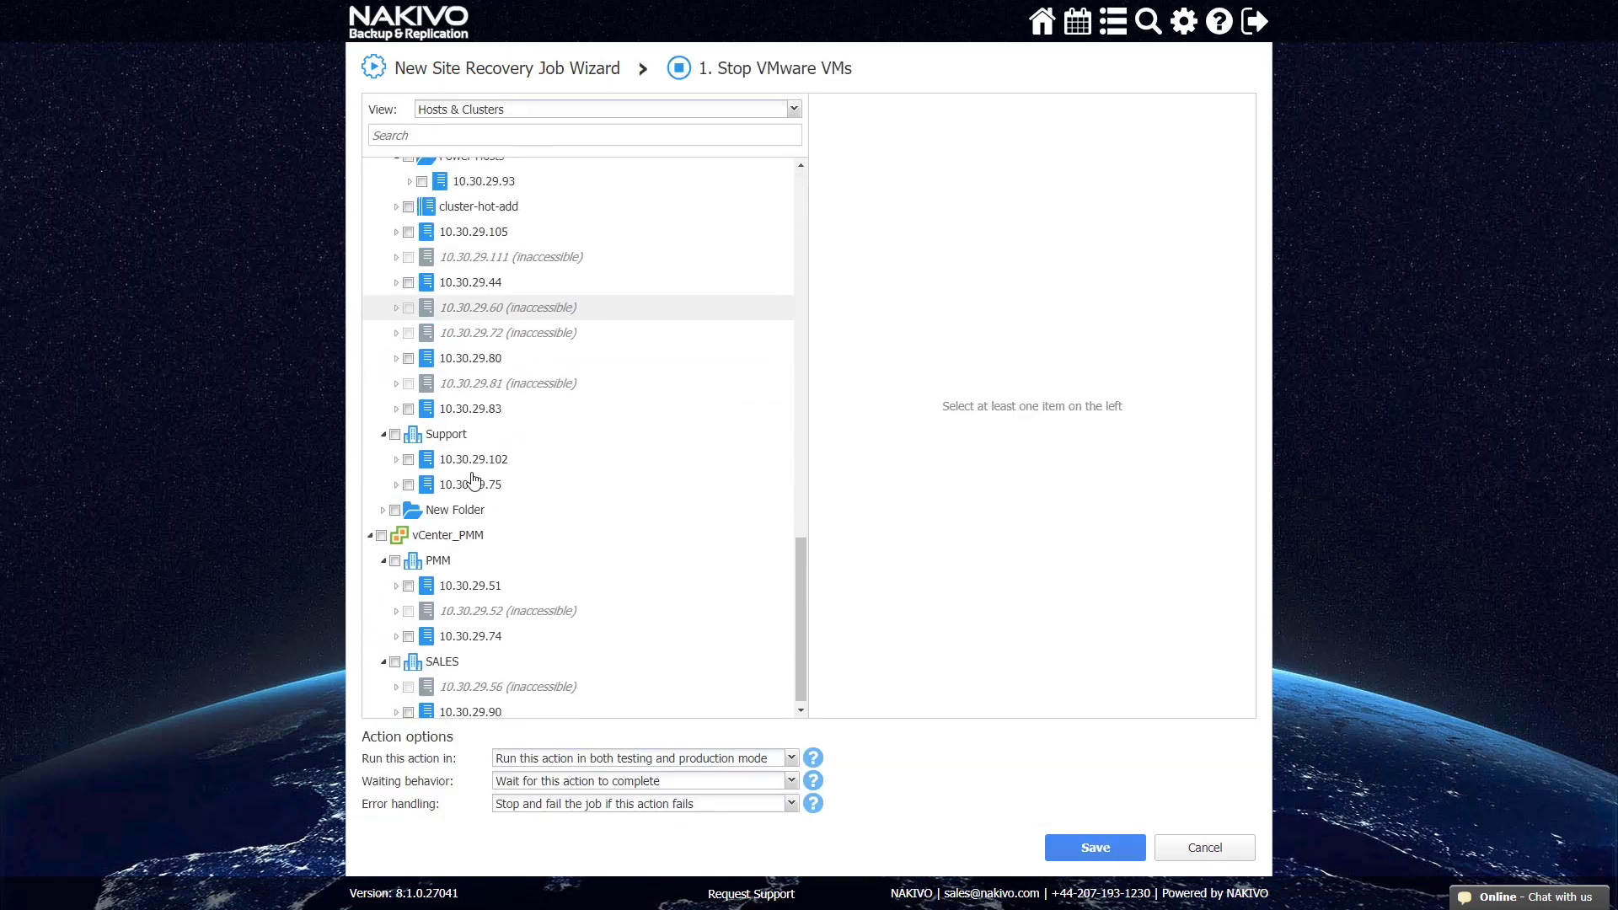
left_click(397, 629)
left_click(422, 681)
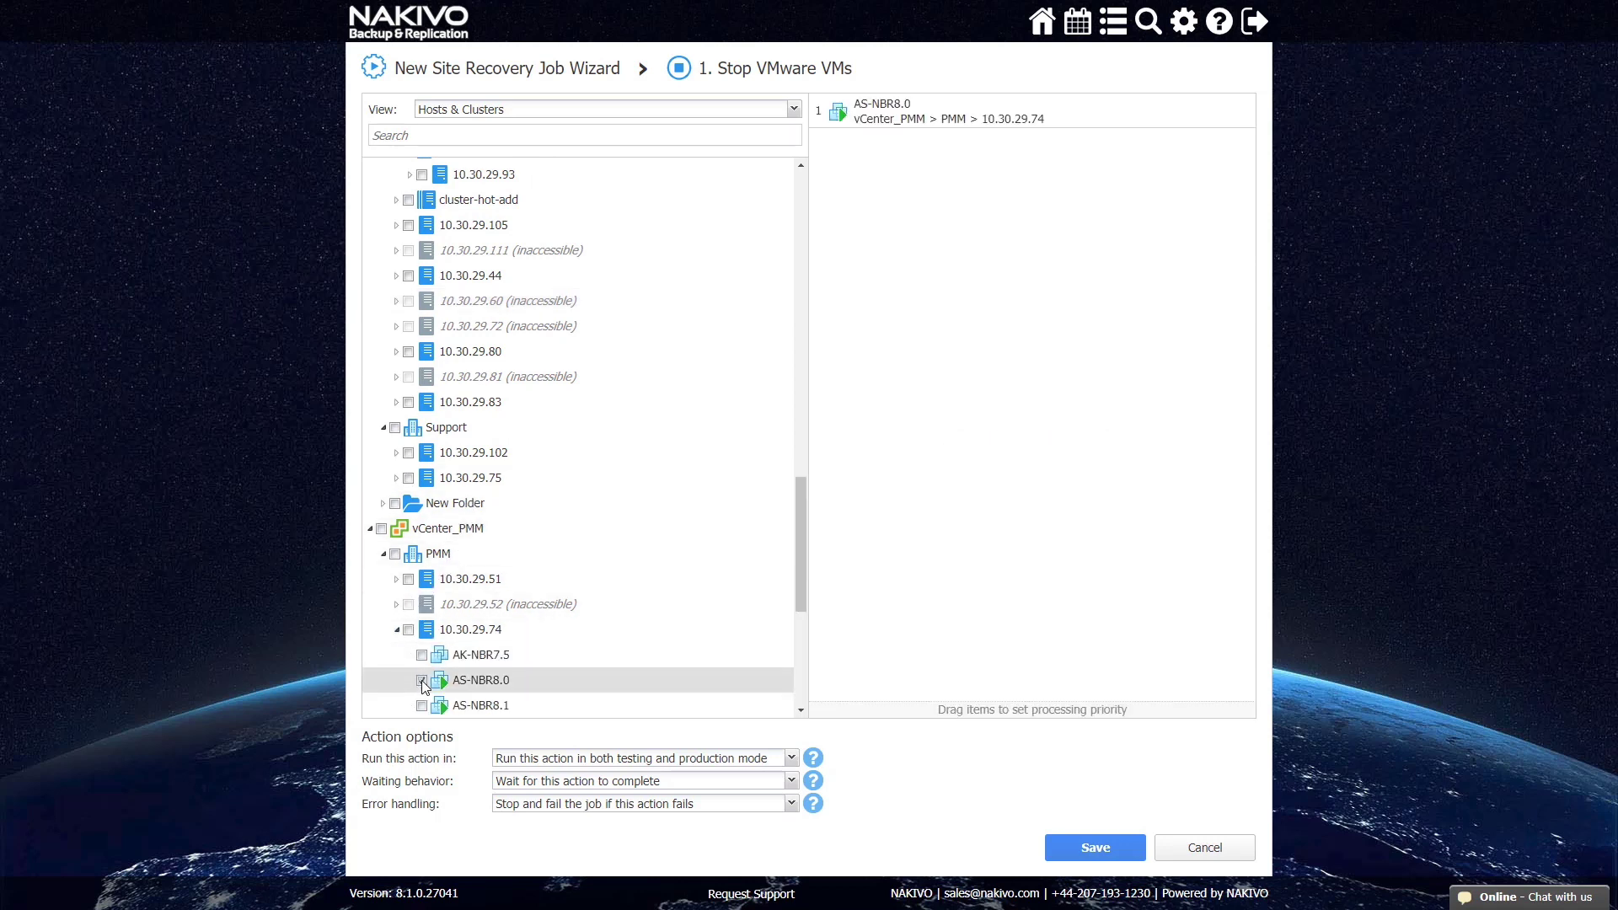
left_click(423, 706)
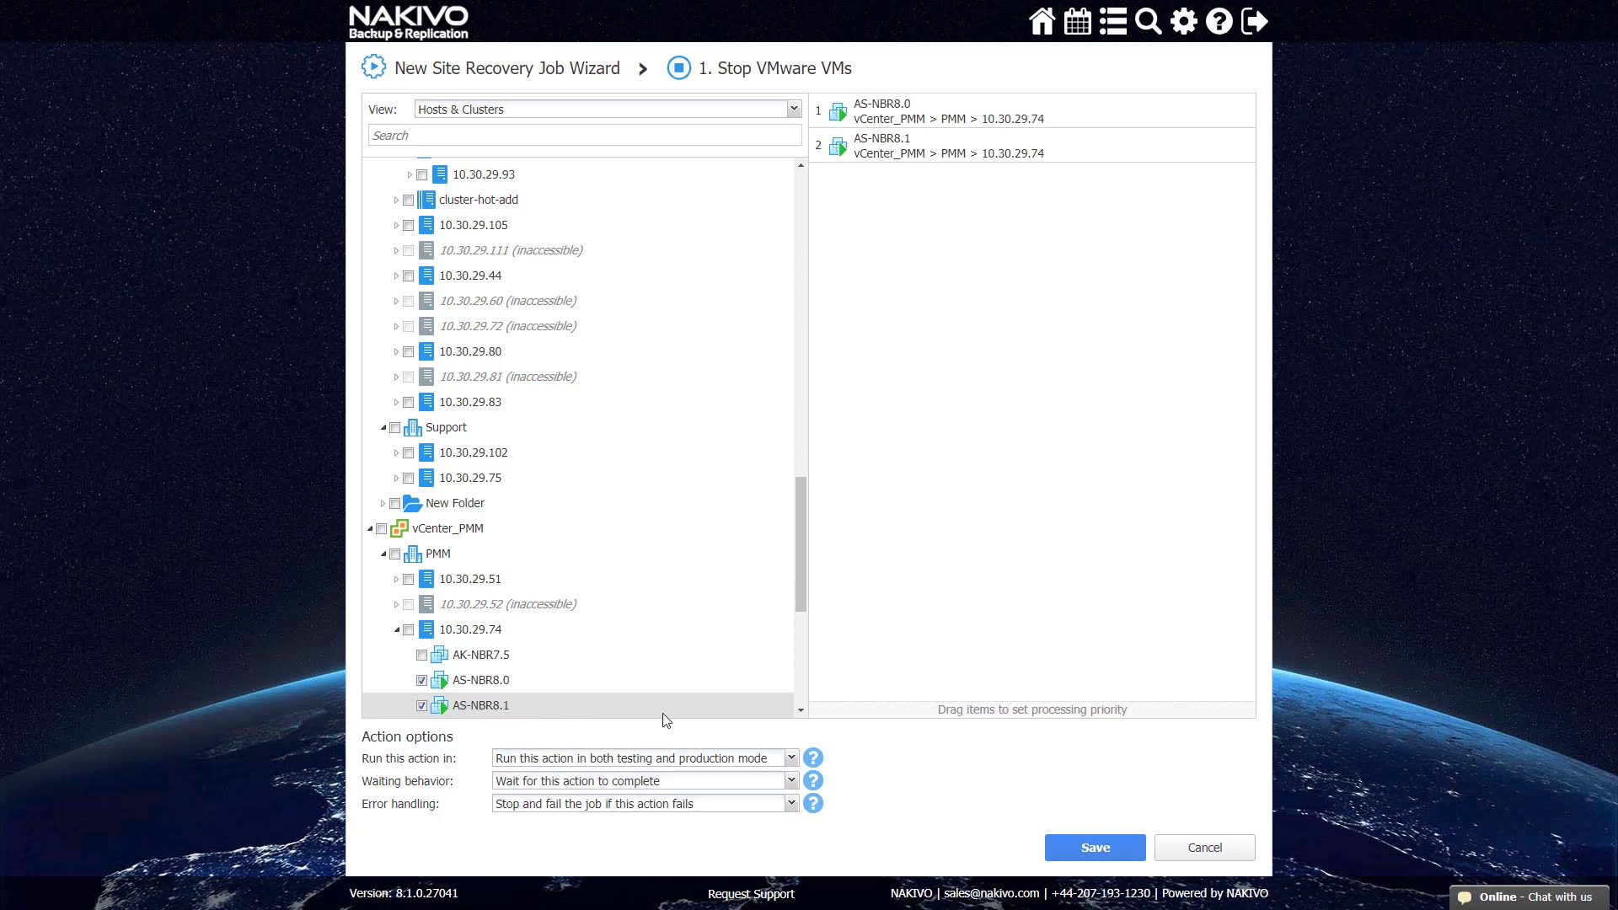
left_click(792, 759)
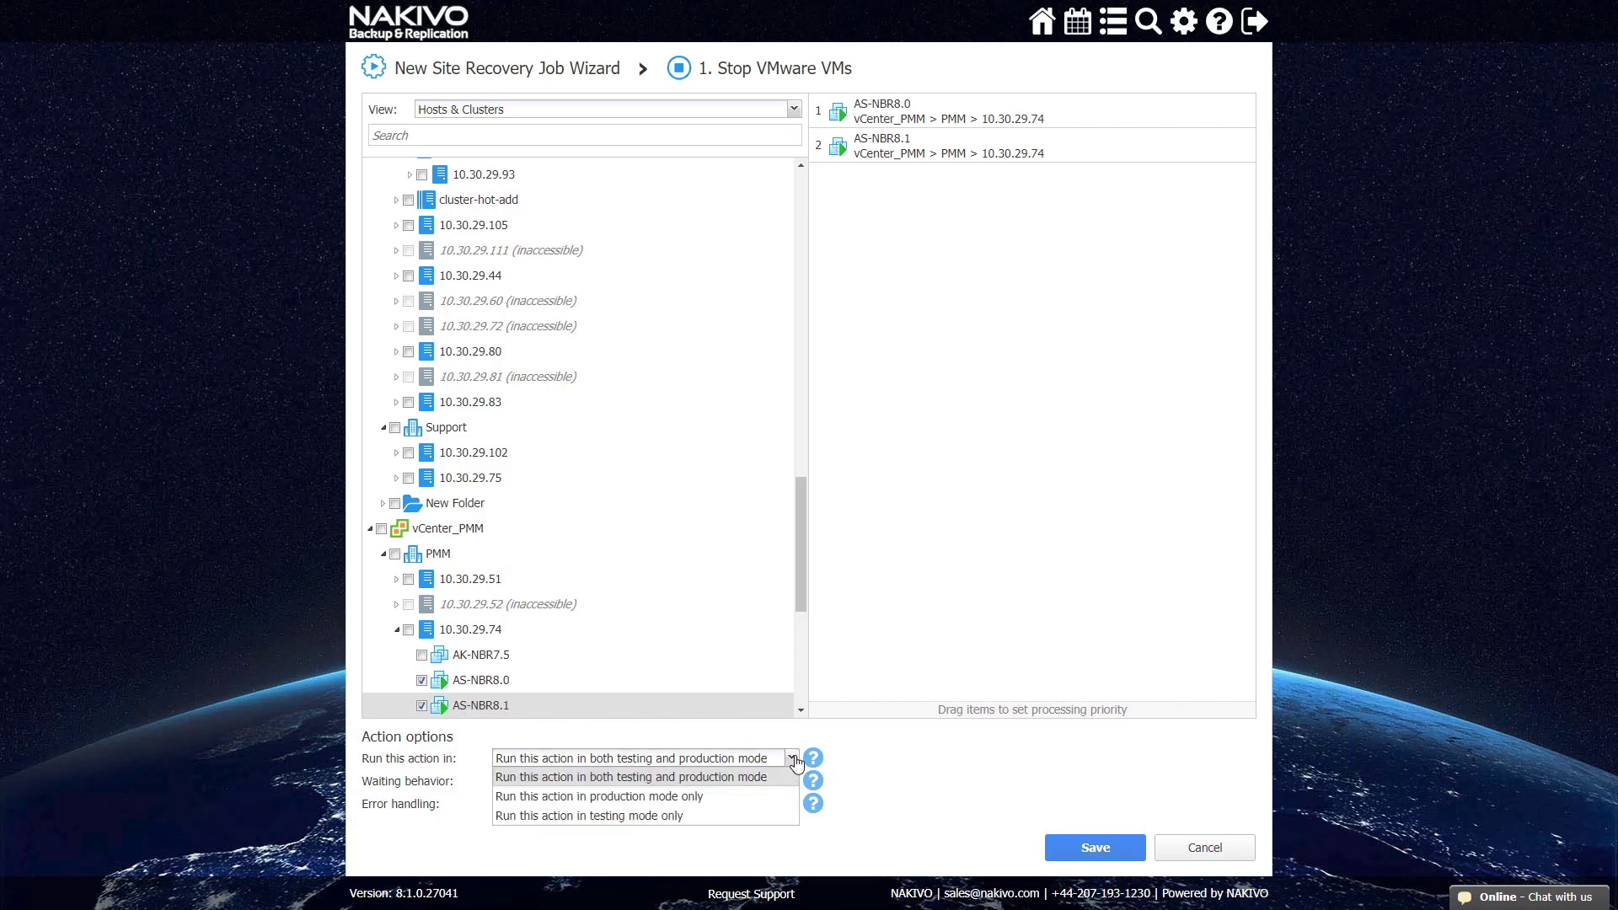
left_click(794, 760)
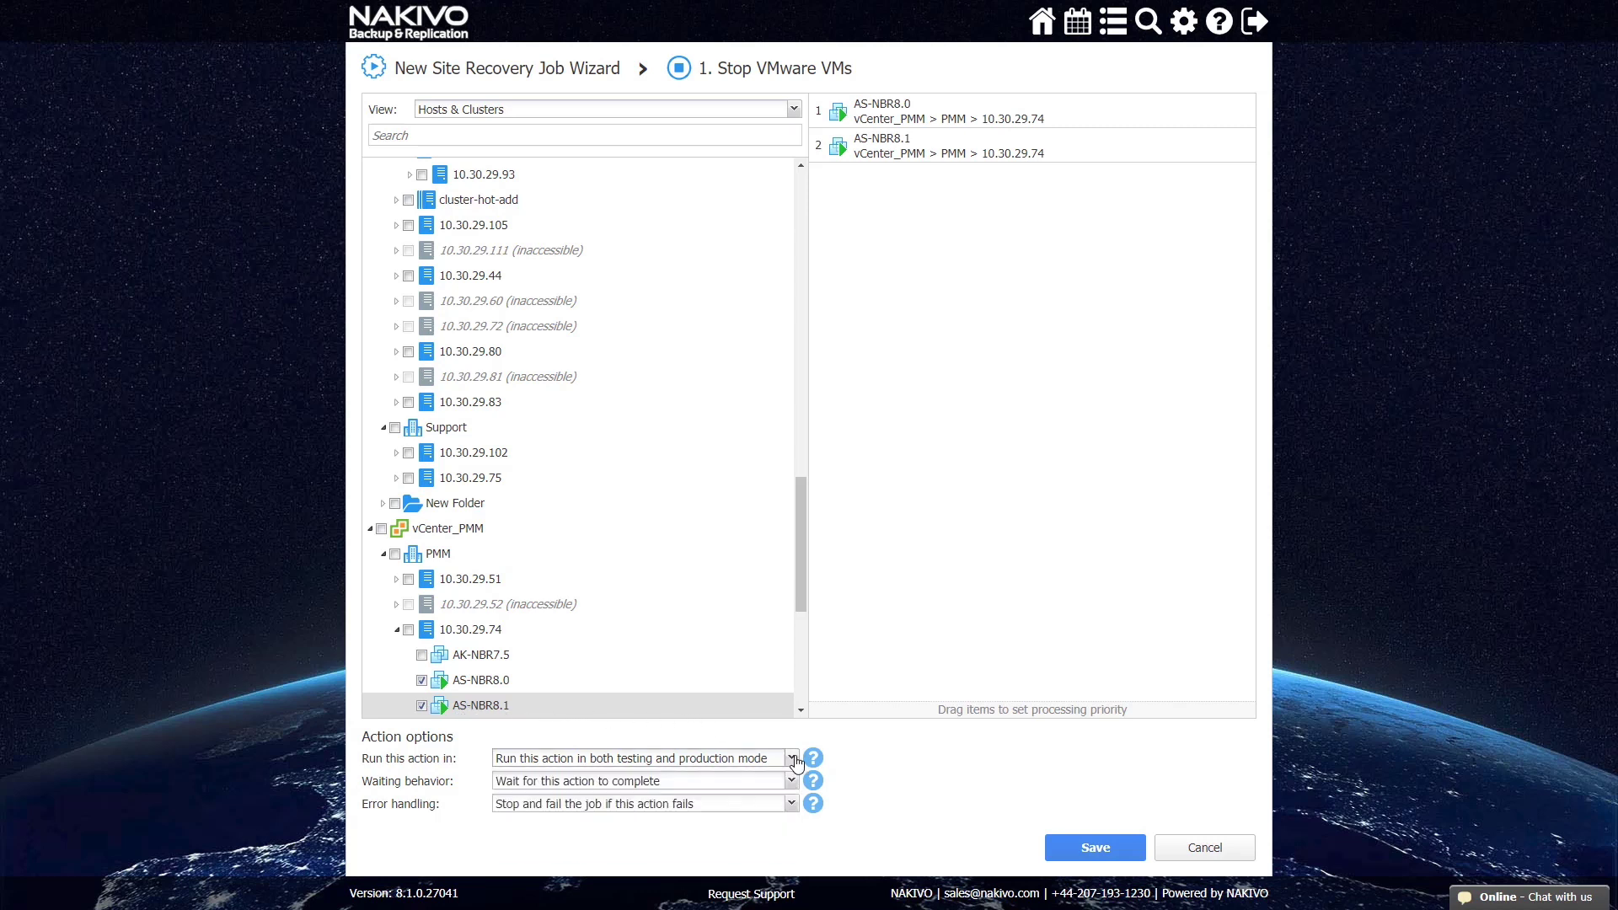
left_click(1057, 849)
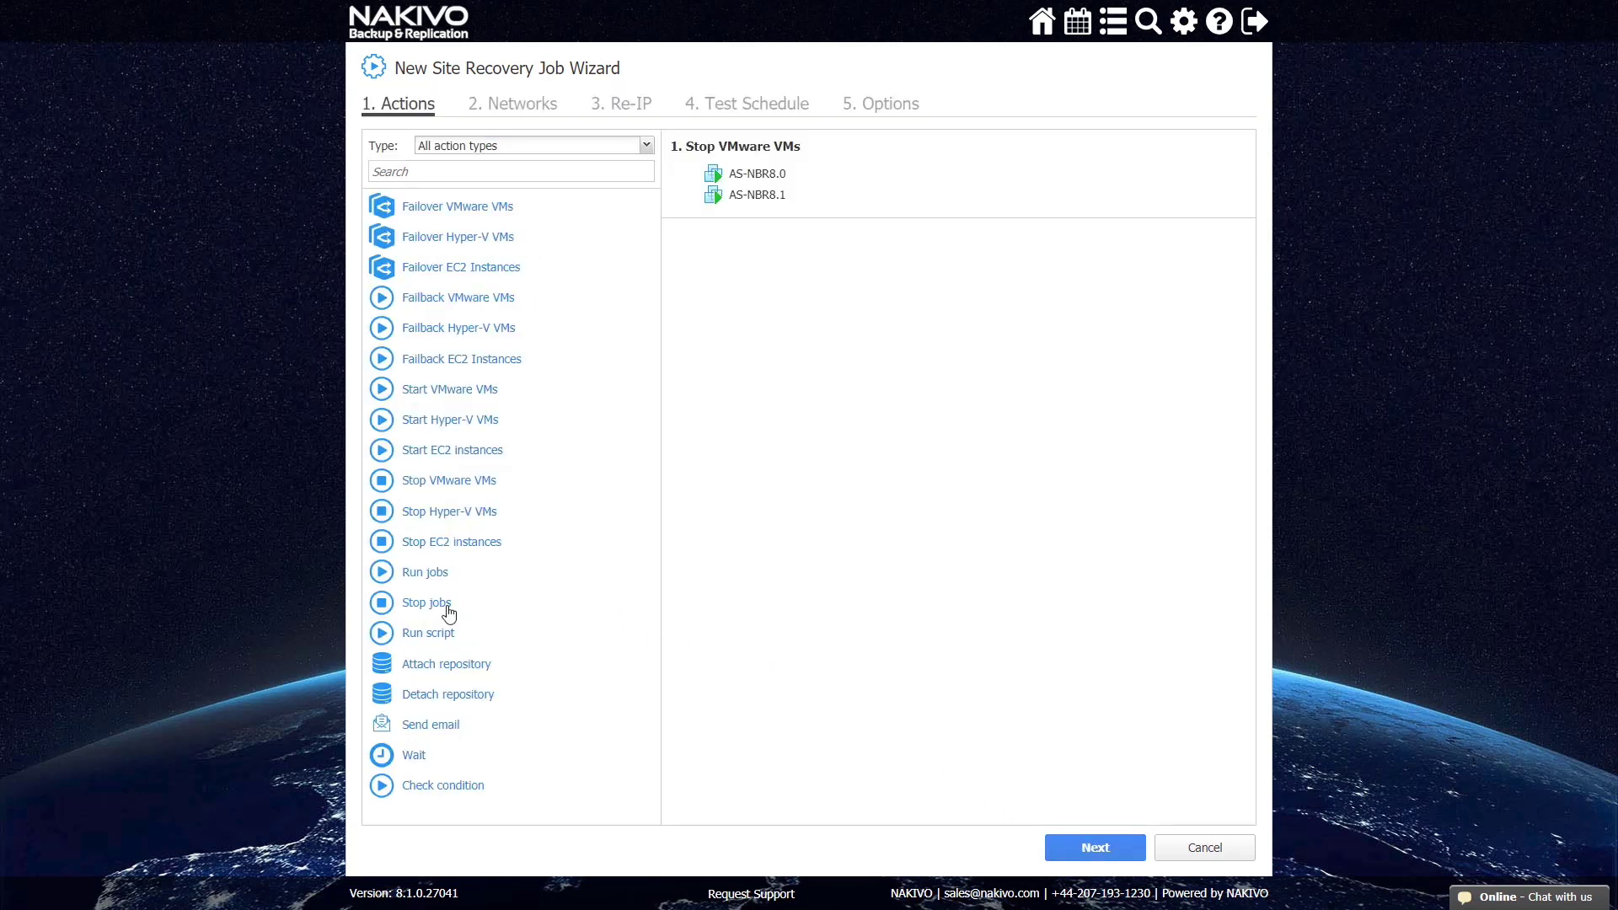
- Add a Stop jobs action for VMware BS18013000 and BS18012902 Backup Jobs
left_click(425, 603)
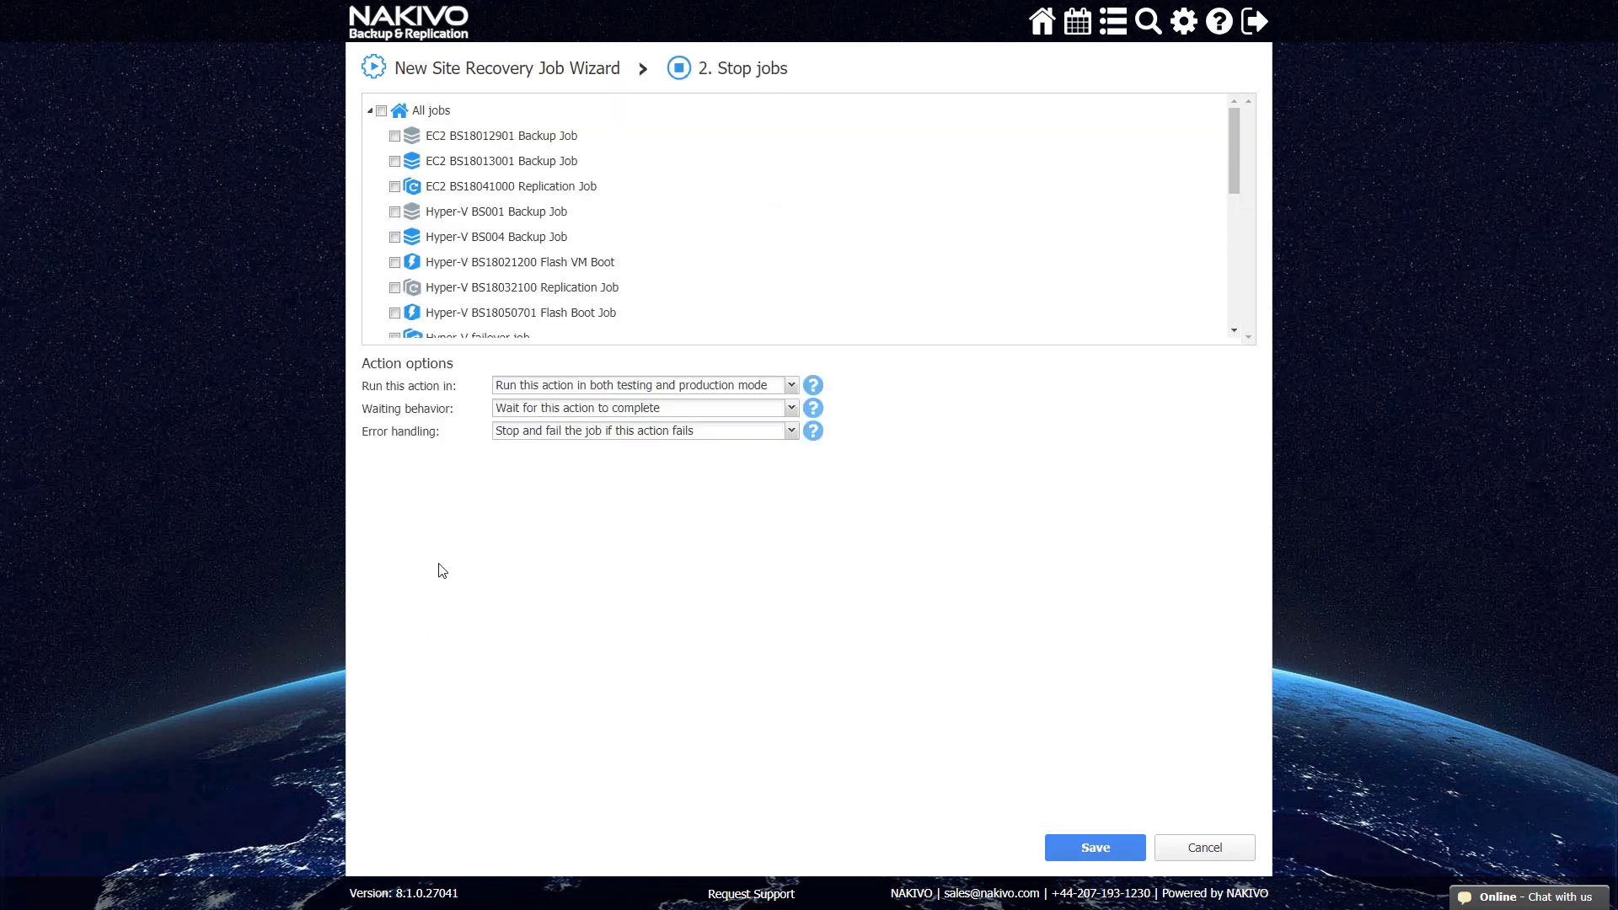
scroll(449, 275, "down", 8)
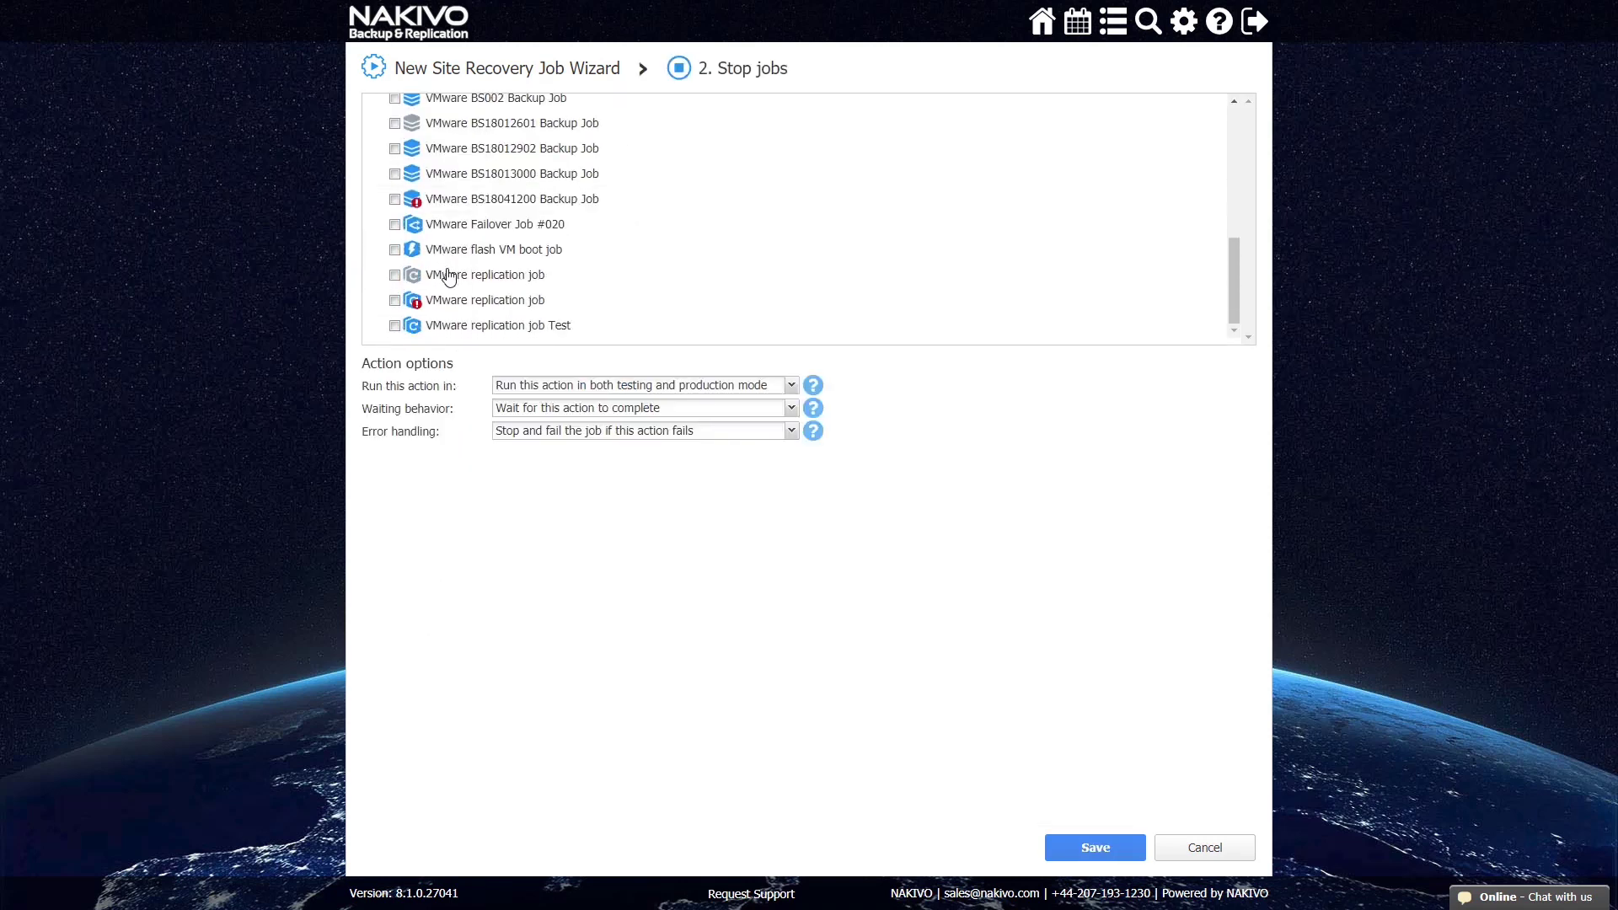
left_click(395, 168)
left_click(396, 150)
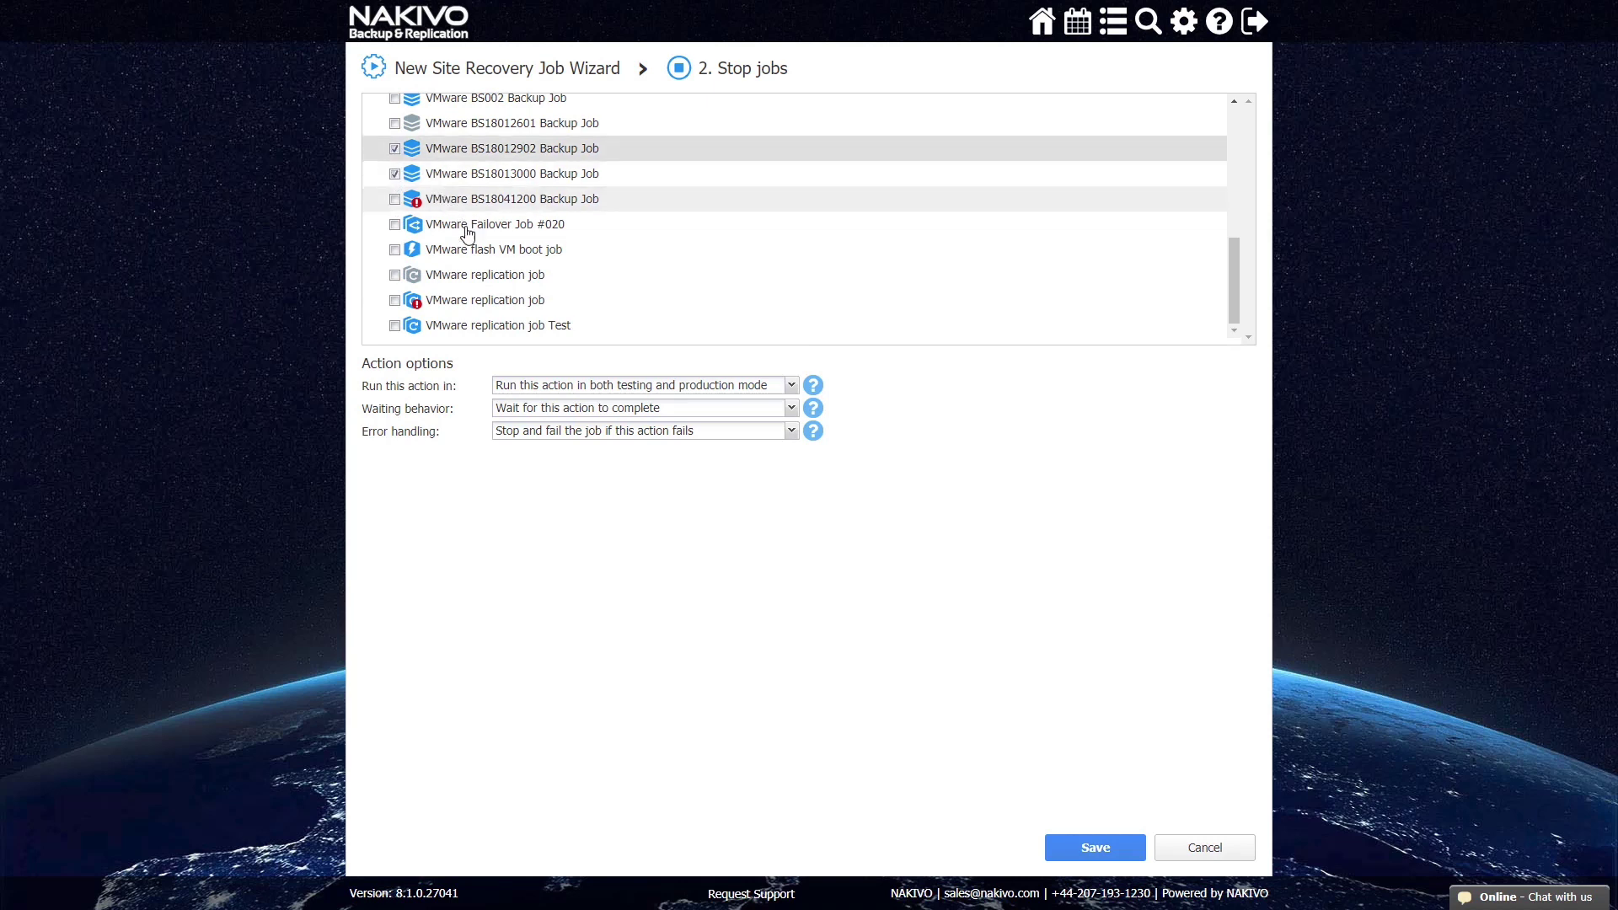
left_click(1079, 848)
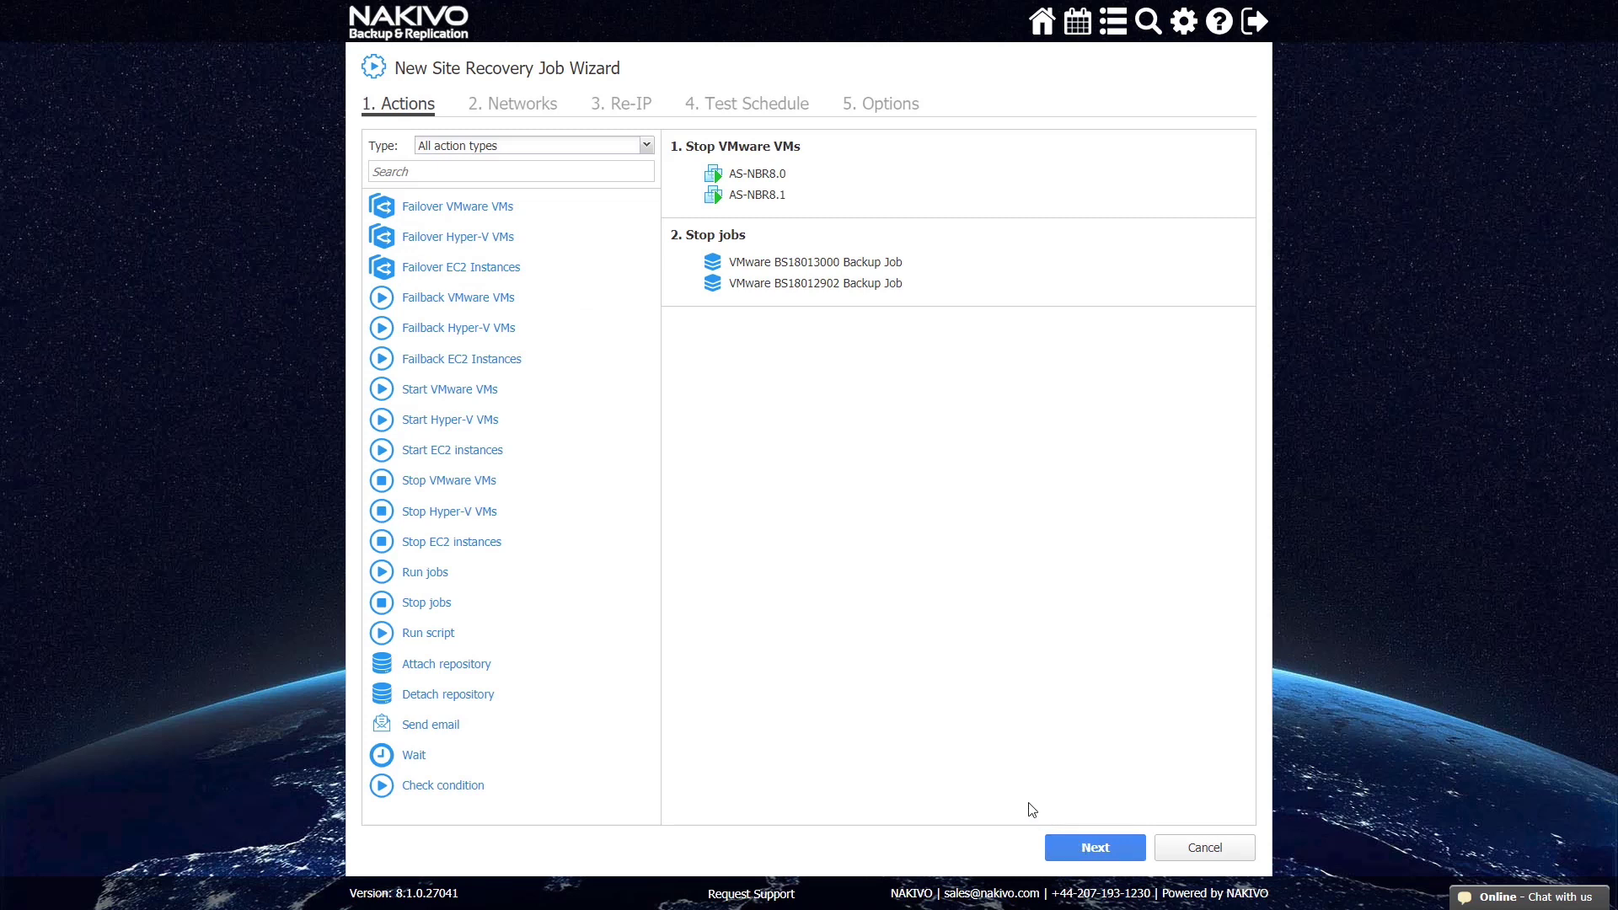
- Add a Failover VMware VMs action for Lm_rhel7_3_test-replica
left_click(510, 213)
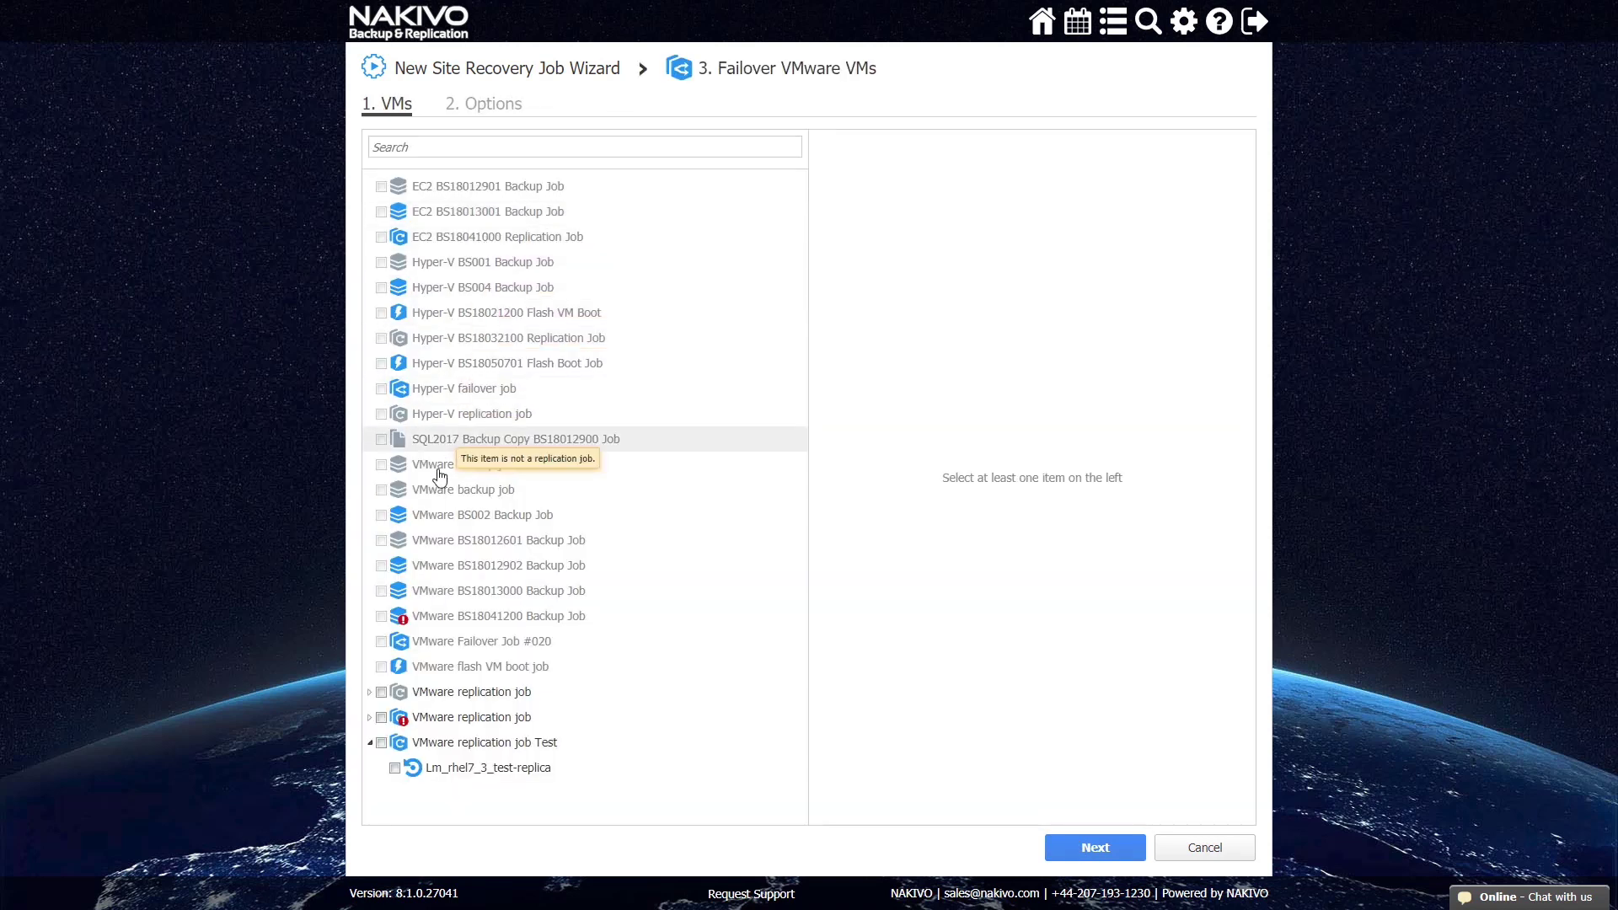
left_click(395, 767)
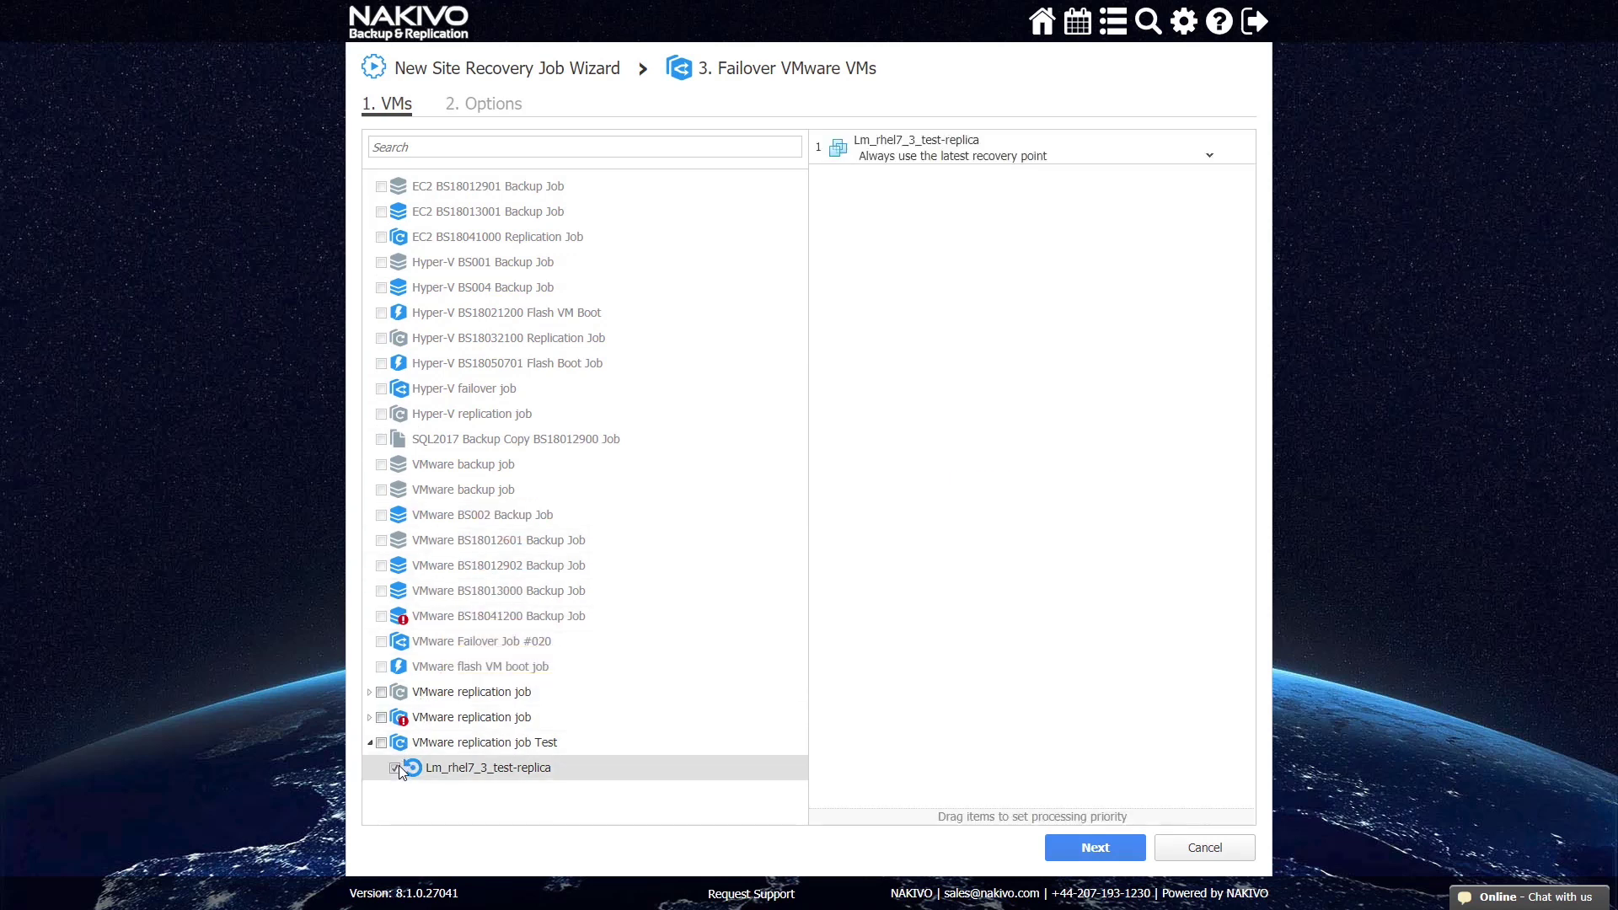
left_click(1060, 848)
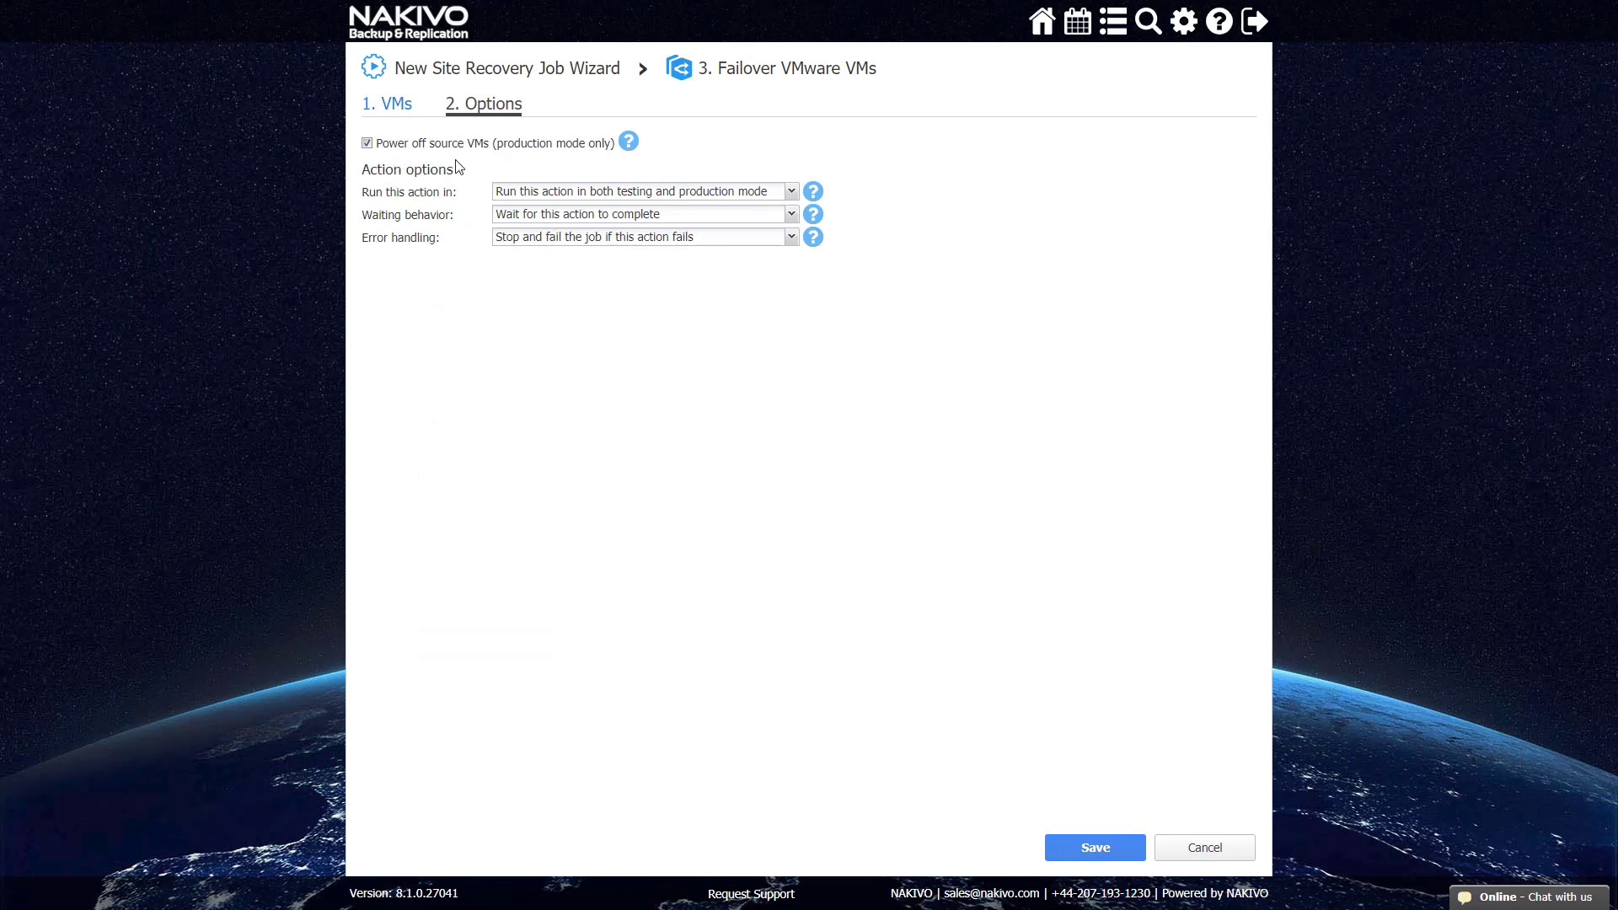
left_click(1058, 847)
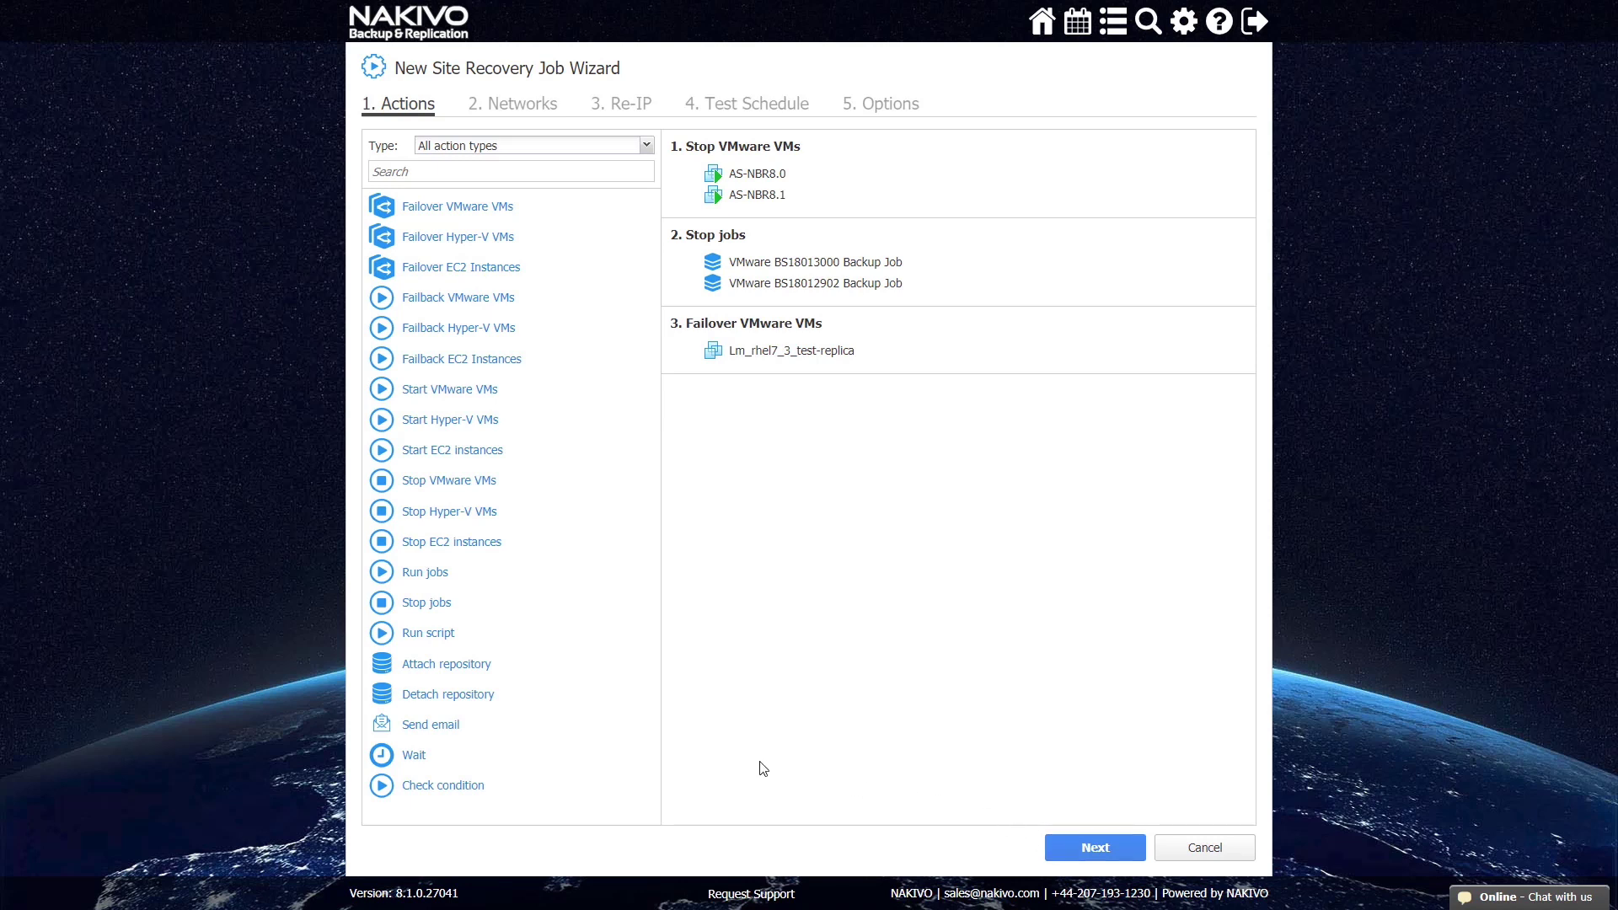
- Add a 2-minute Wait action, then a Run script action for /home/user1/startdb.sh
left_click(414, 757)
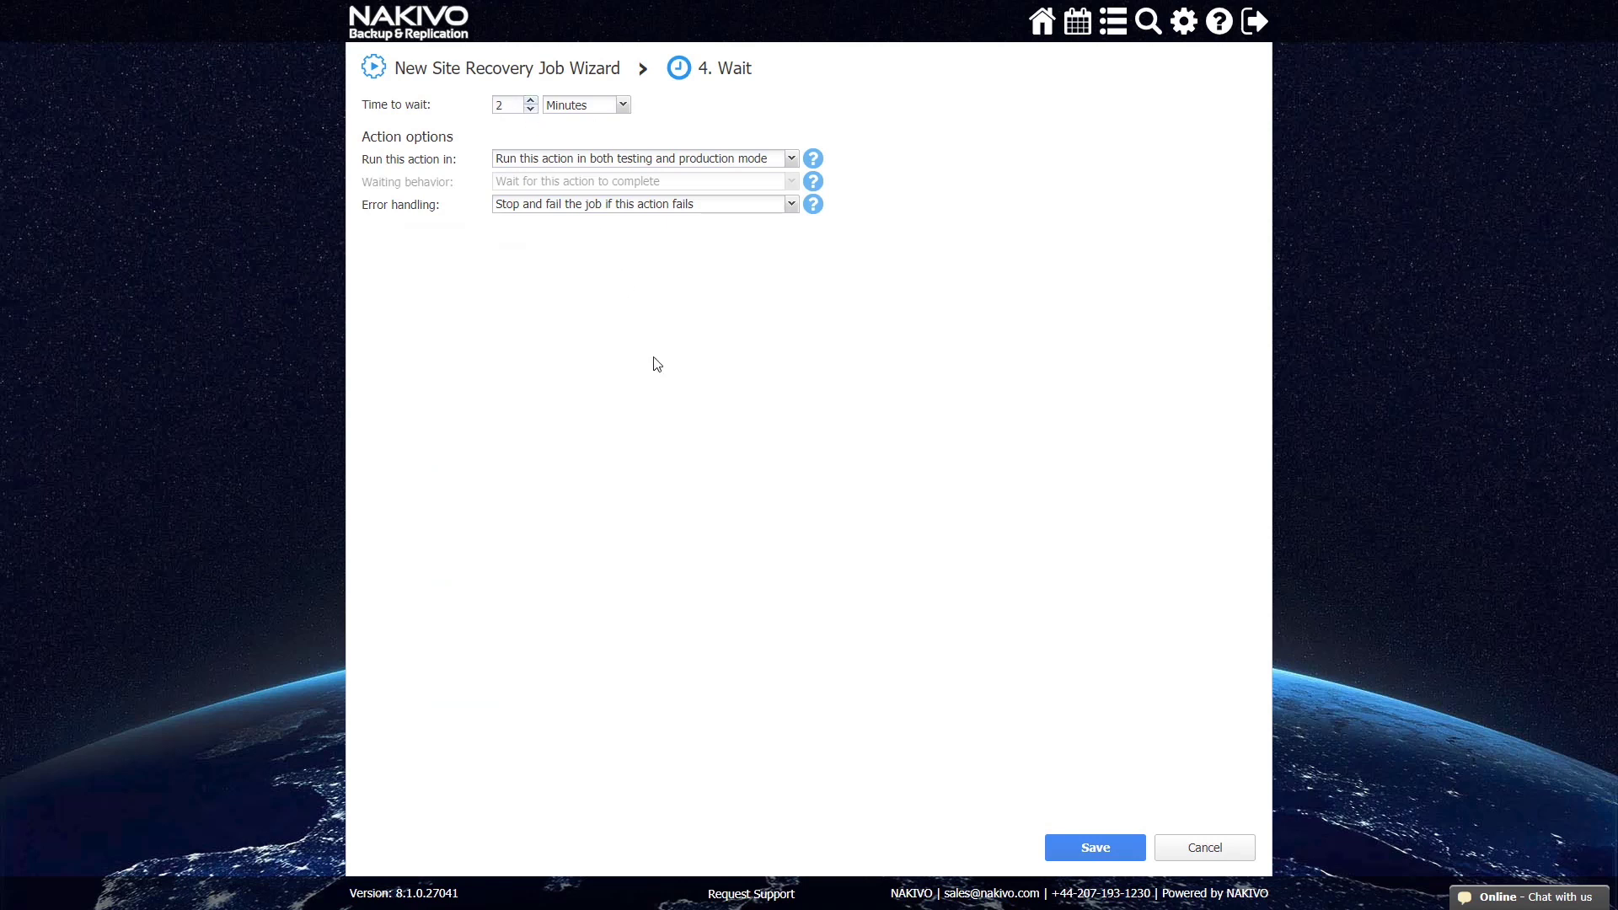
left_click(1068, 854)
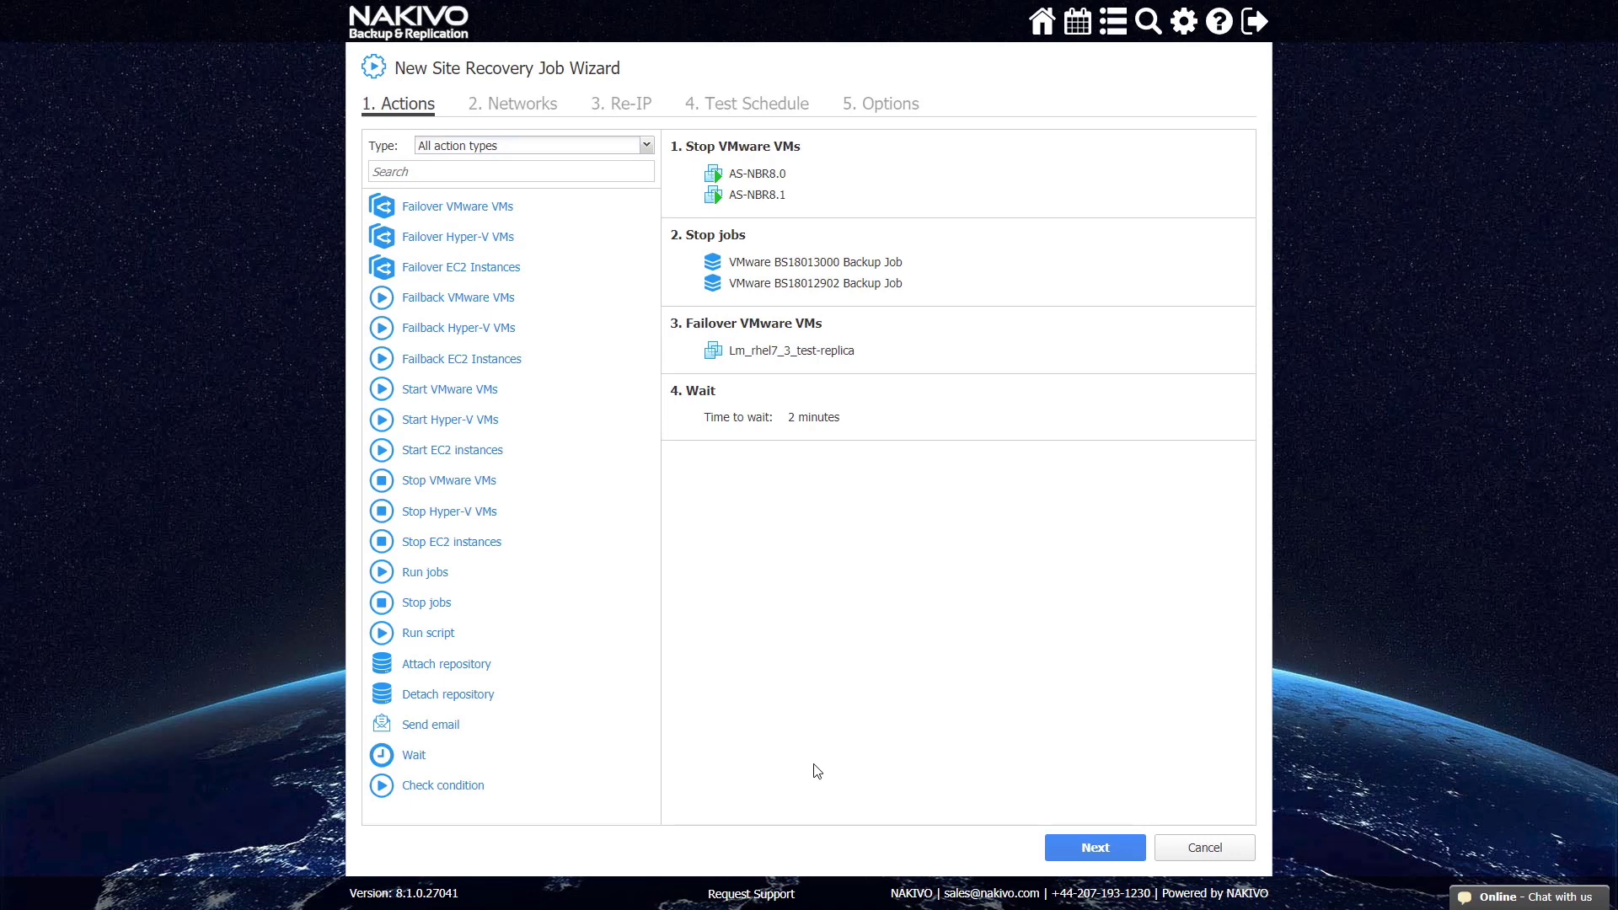
left_click(424, 633)
type("/home/user1/startdb.sh")
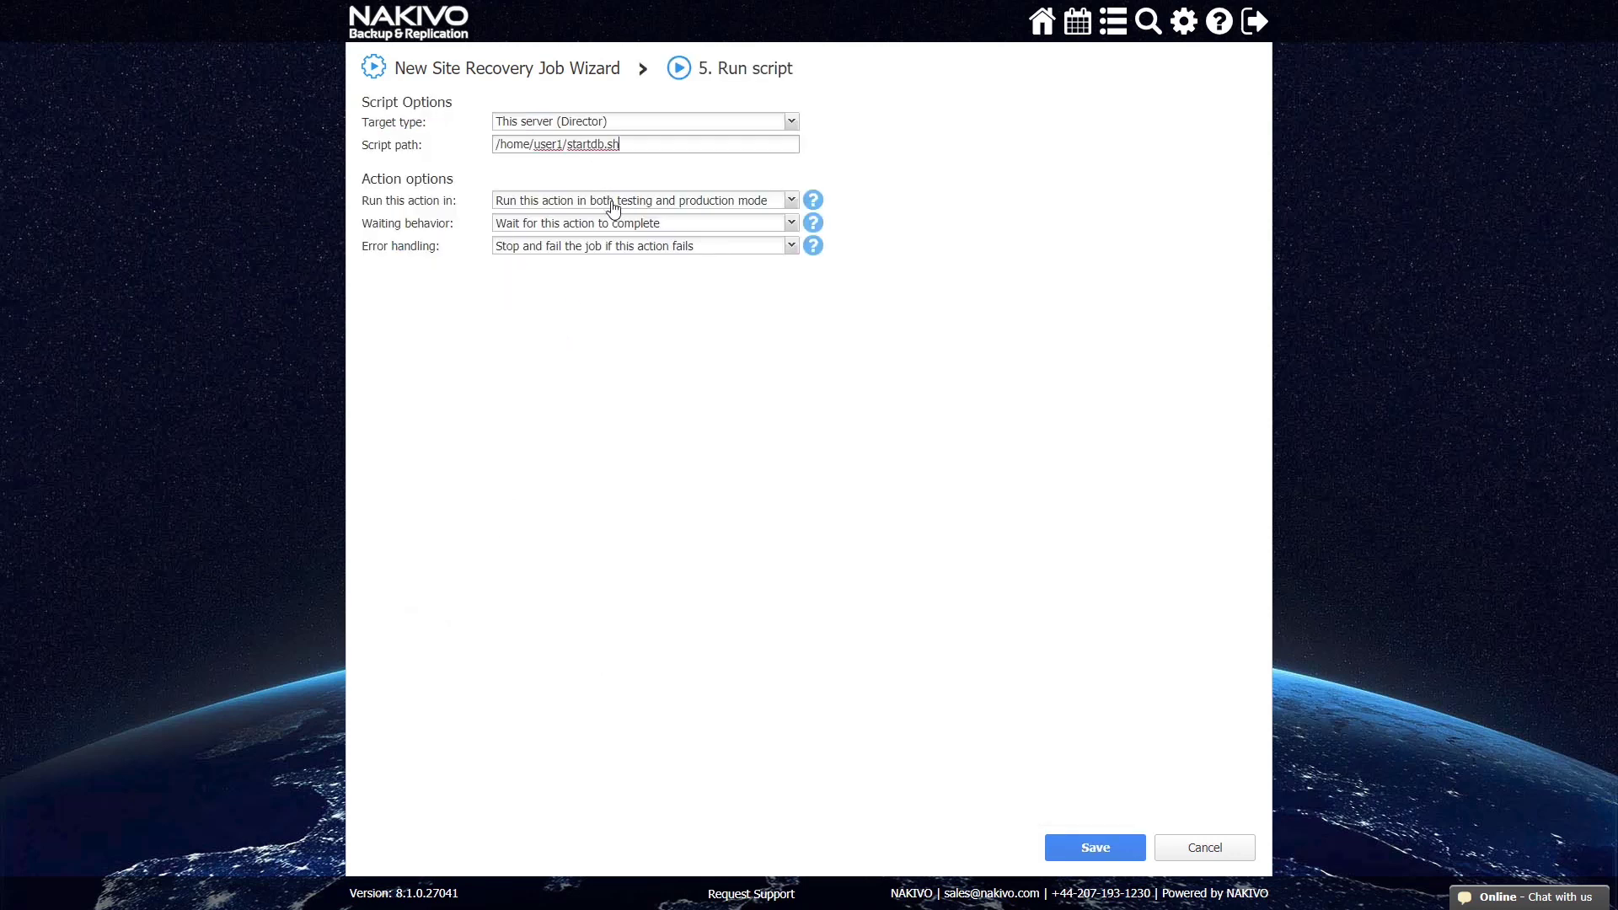
left_click(1058, 853)
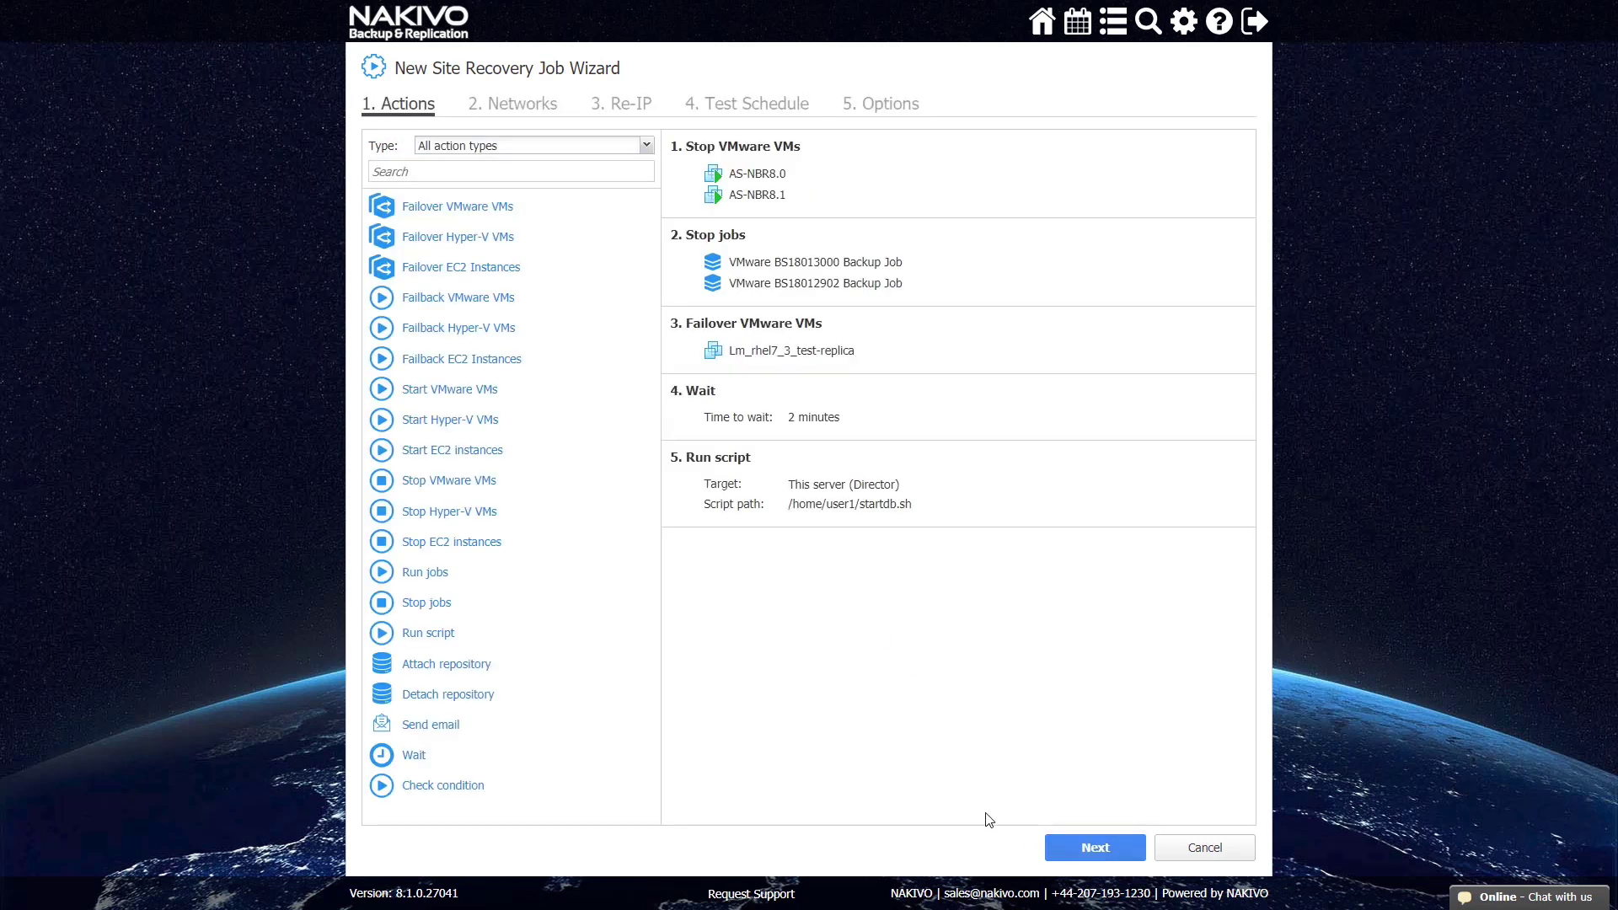
- Add a Run jobs action for VMware BS18013000 and BS18012902 Backup Jobs, then continue to Networks
left_click(424, 572)
scroll(421, 327, "down", 10)
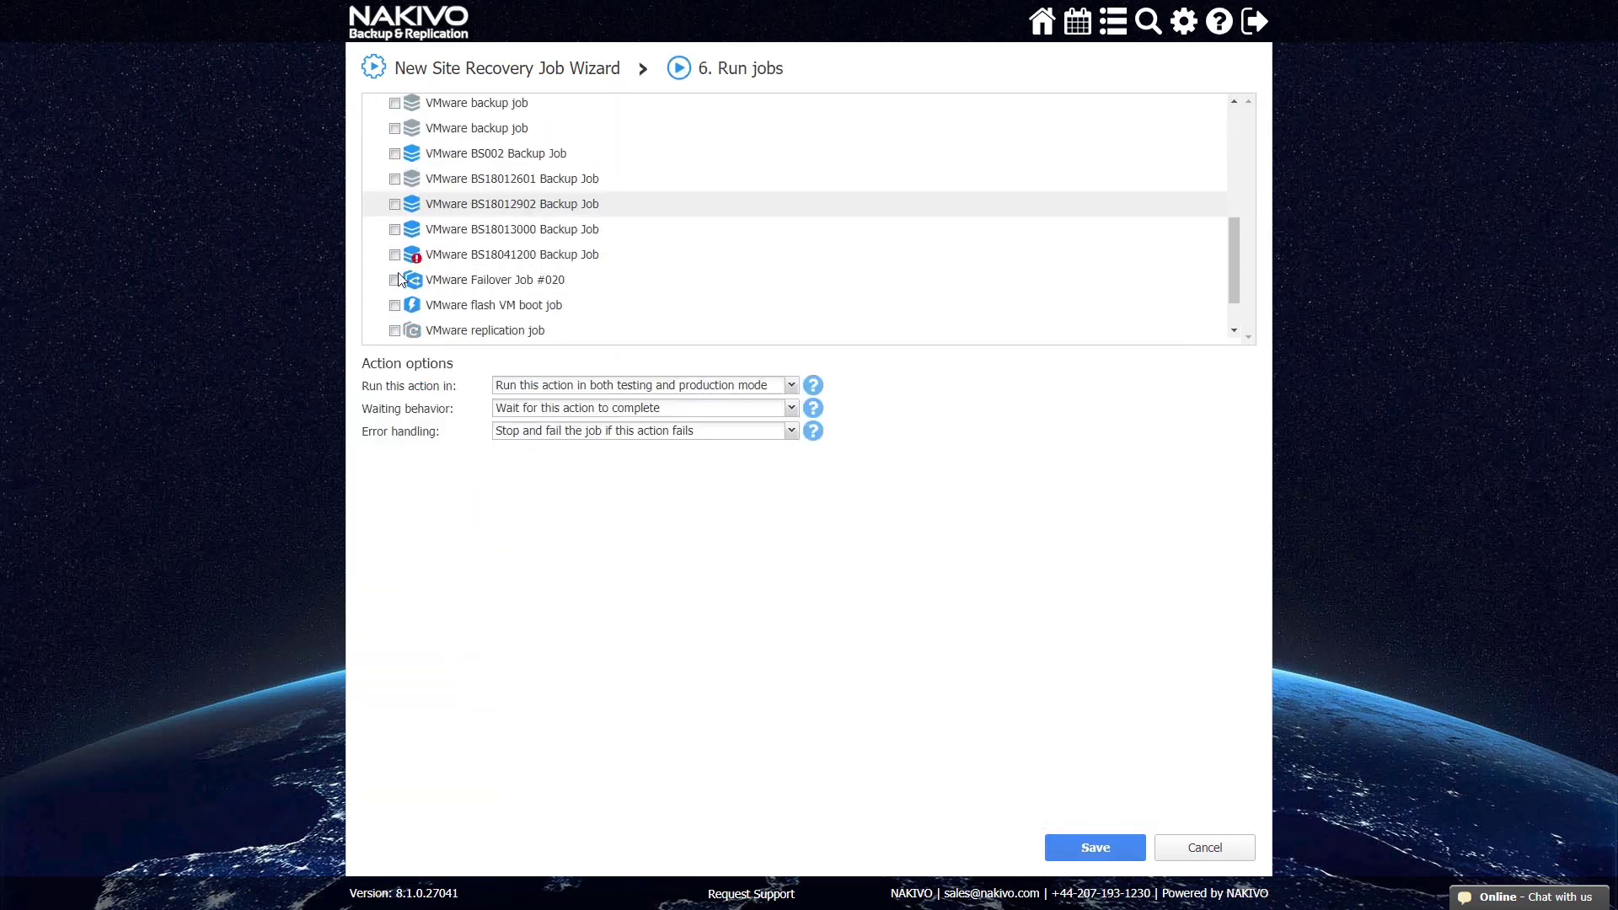
left_click(395, 174)
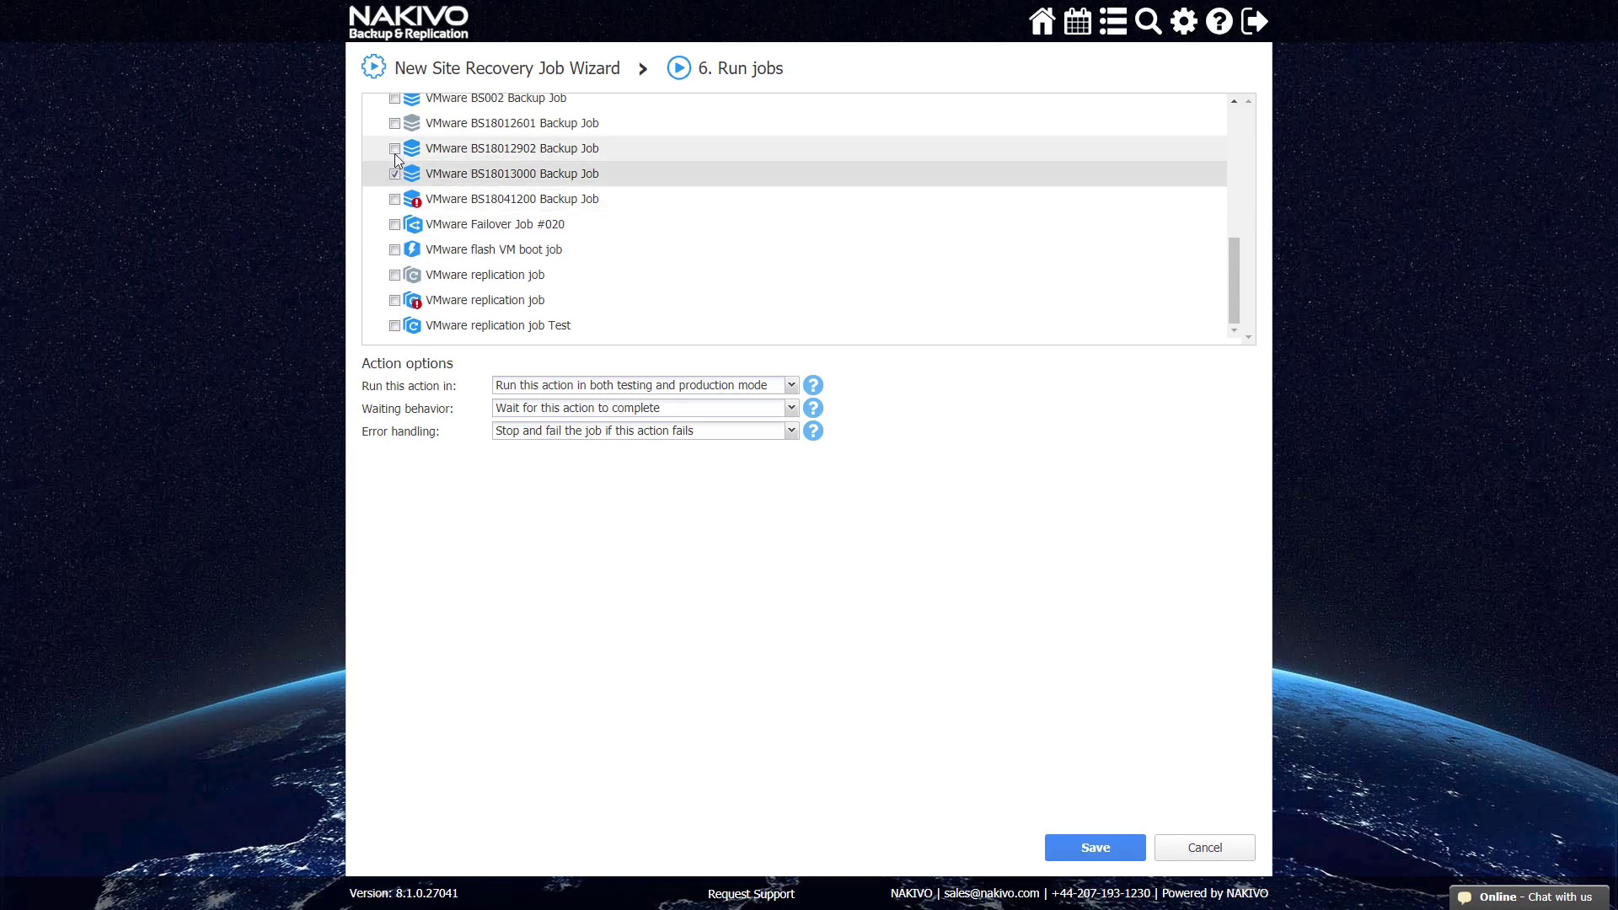
left_click(394, 149)
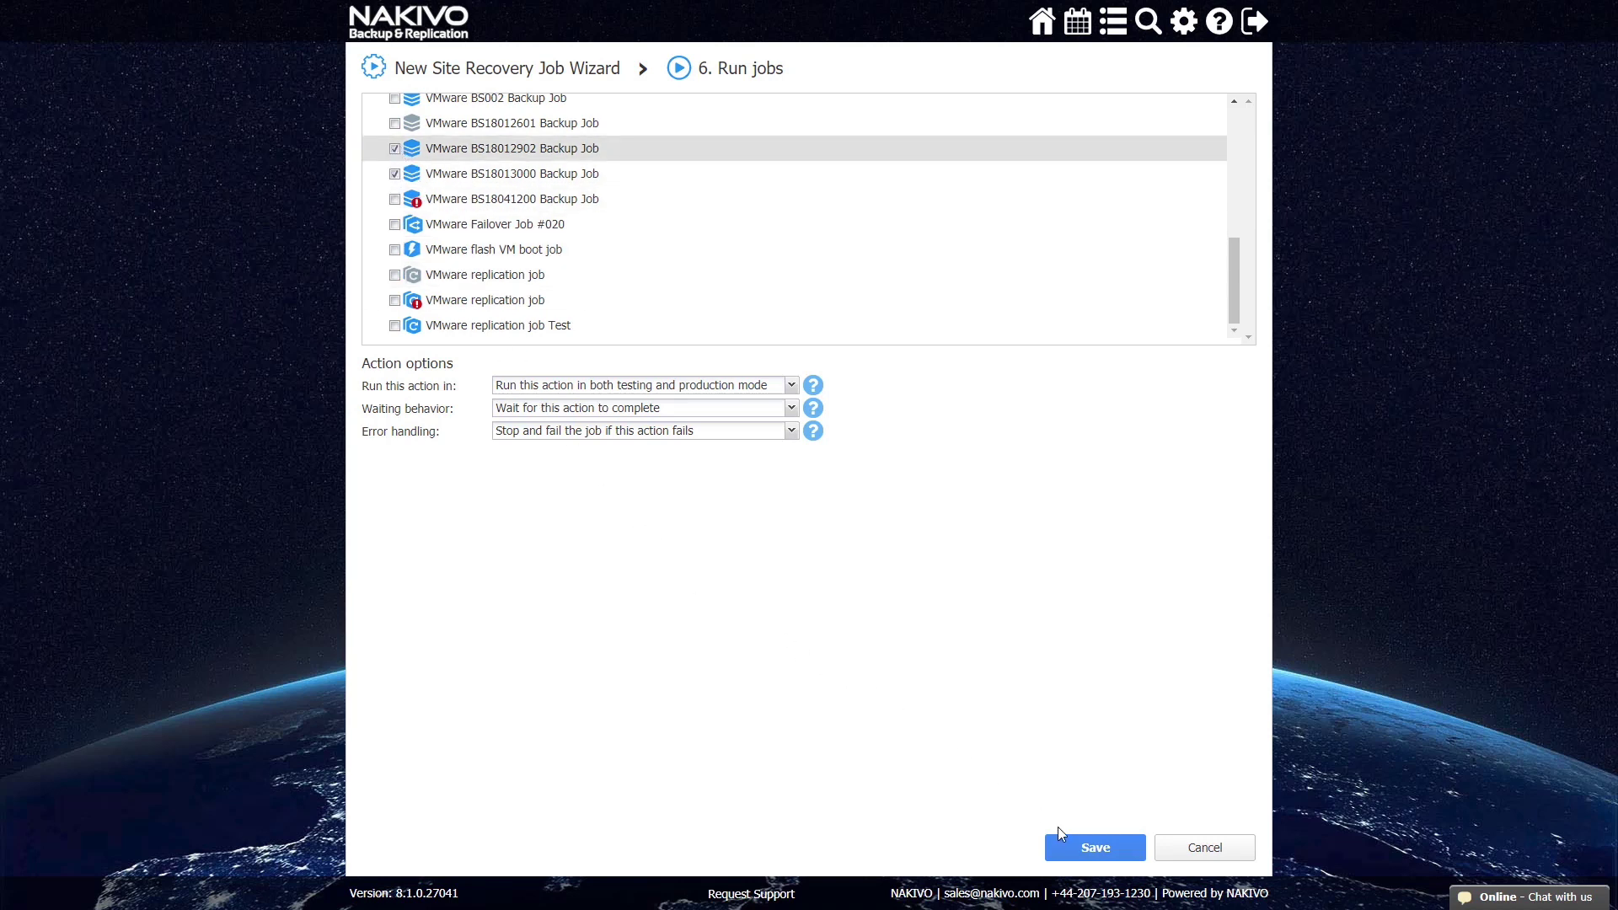
left_click(1068, 848)
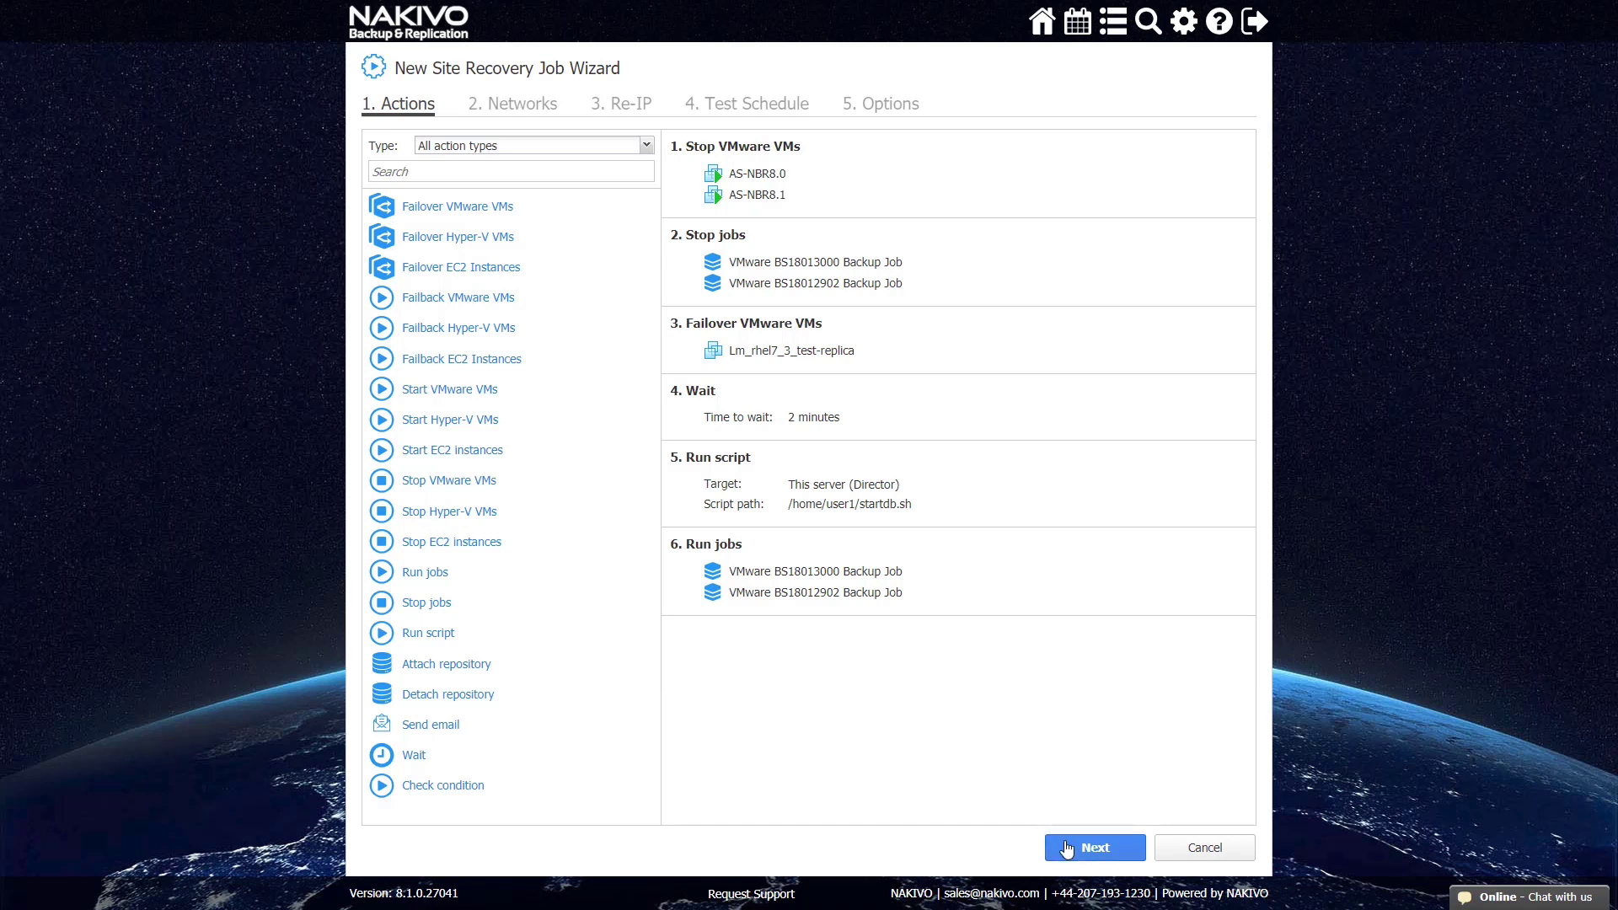
left_click(1068, 848)
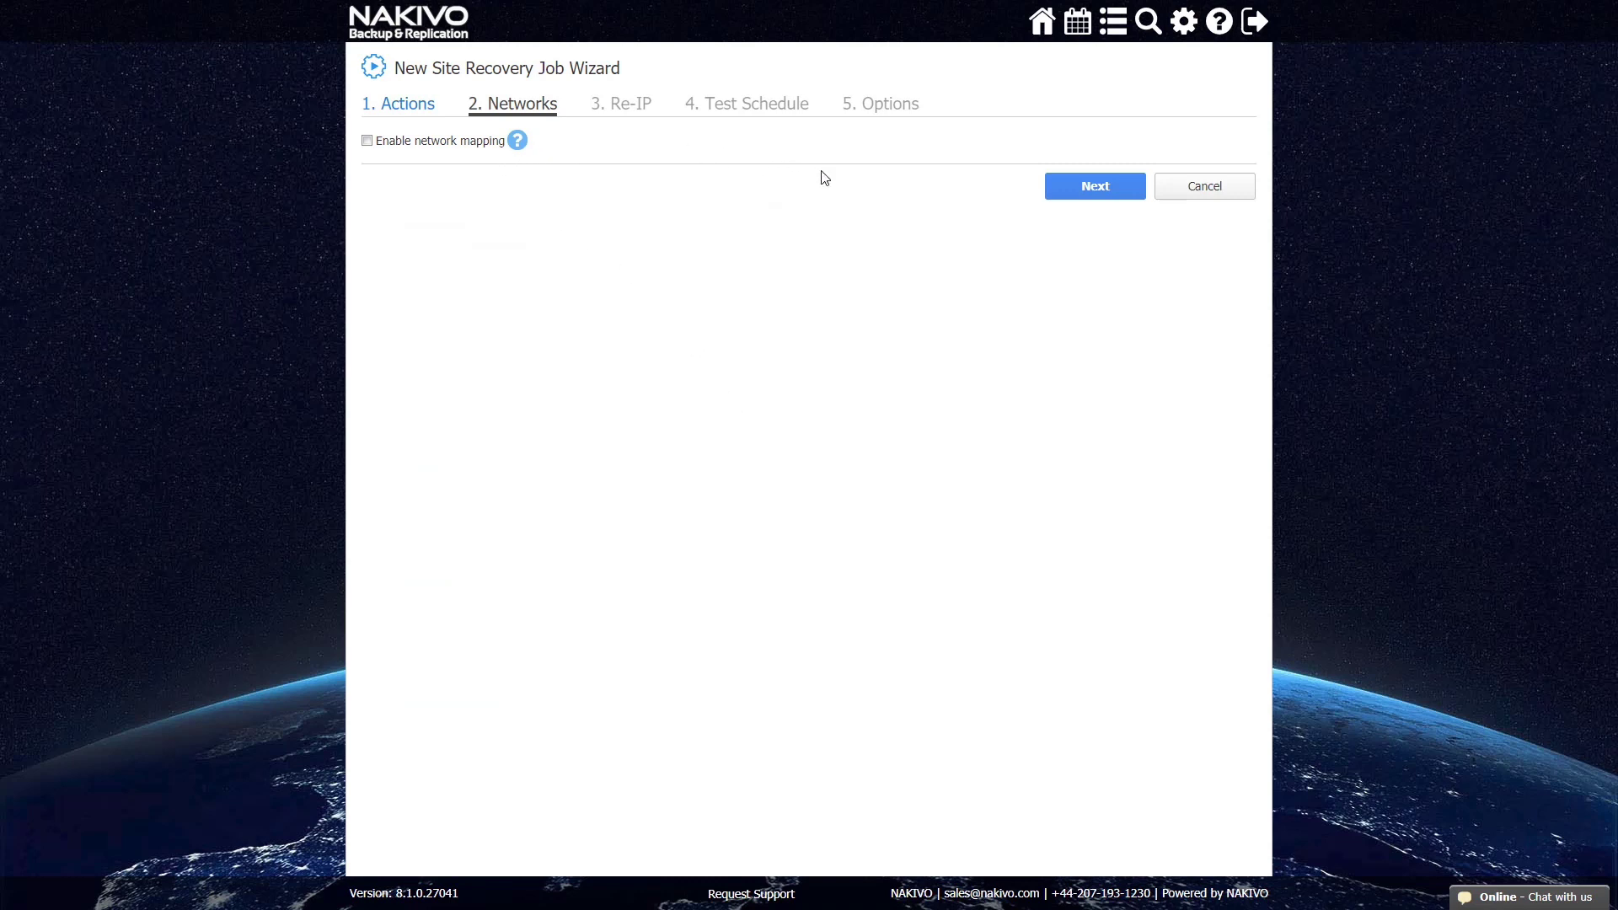
- Keep Networks and Re-IP defaults and drop Monday from the 11:00 AM test schedule
left_click(1063, 199)
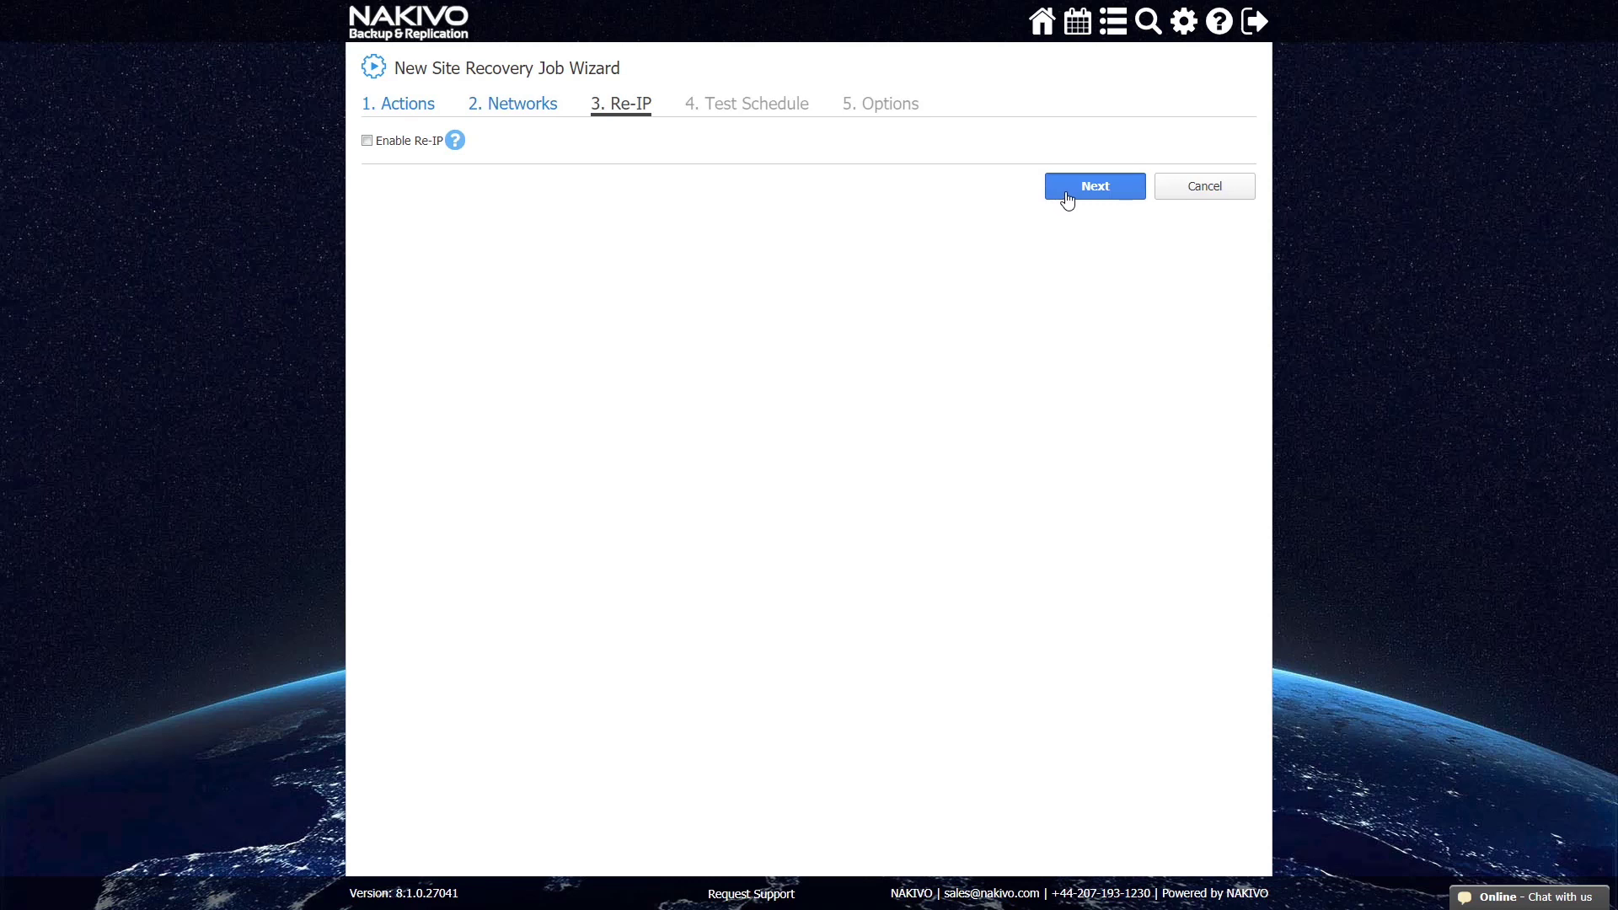
left_click(1068, 199)
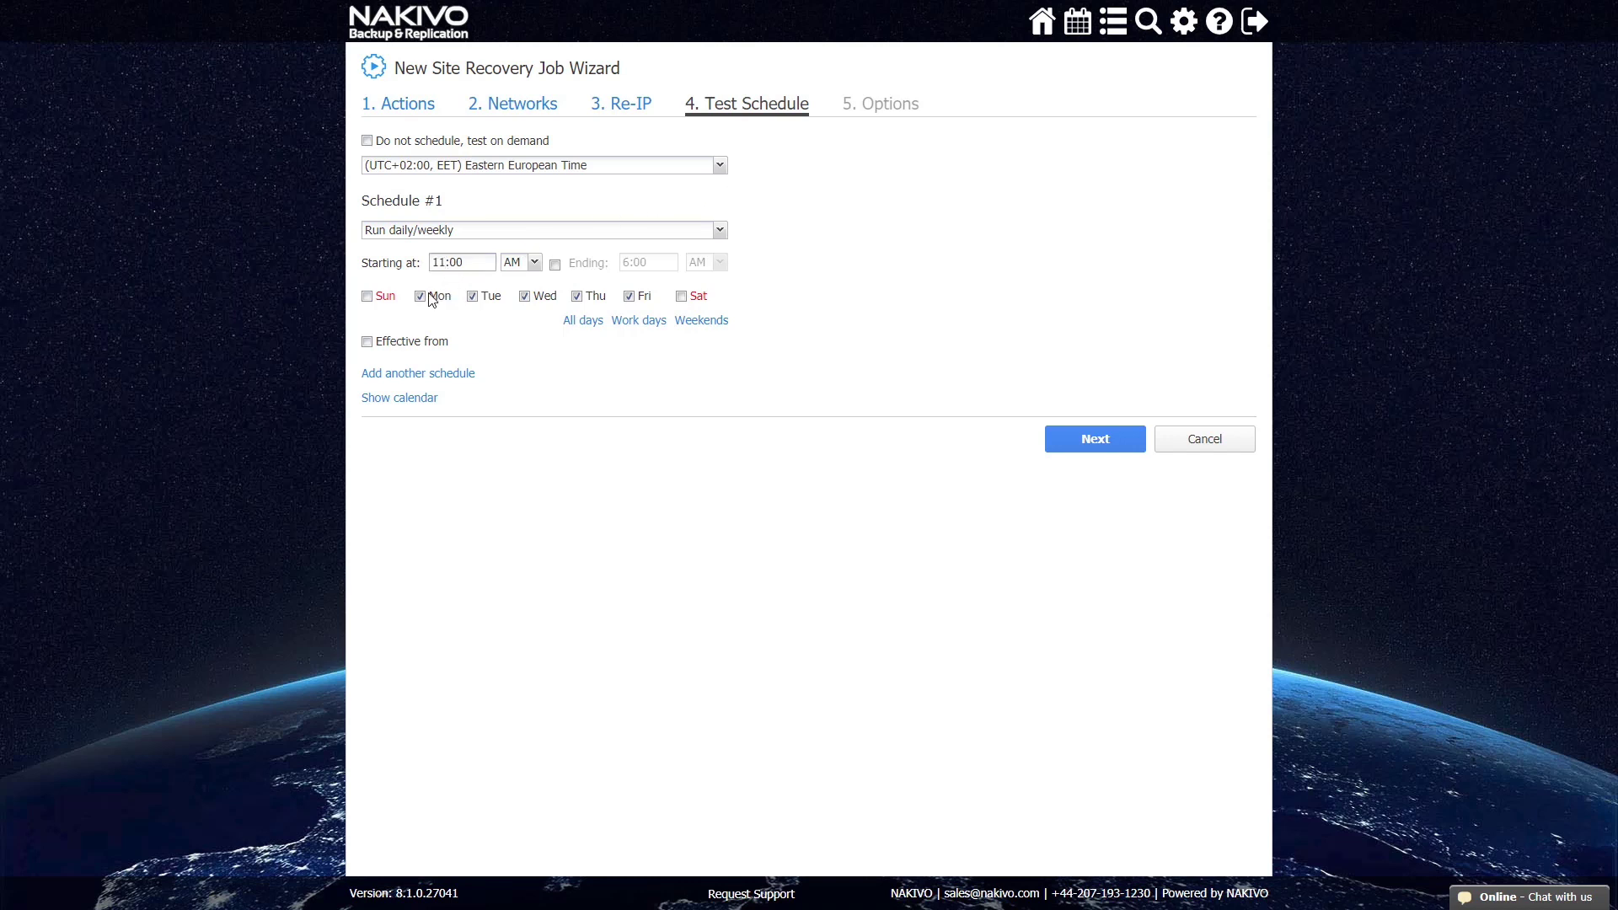
left_click(433, 298)
left_click(1051, 454)
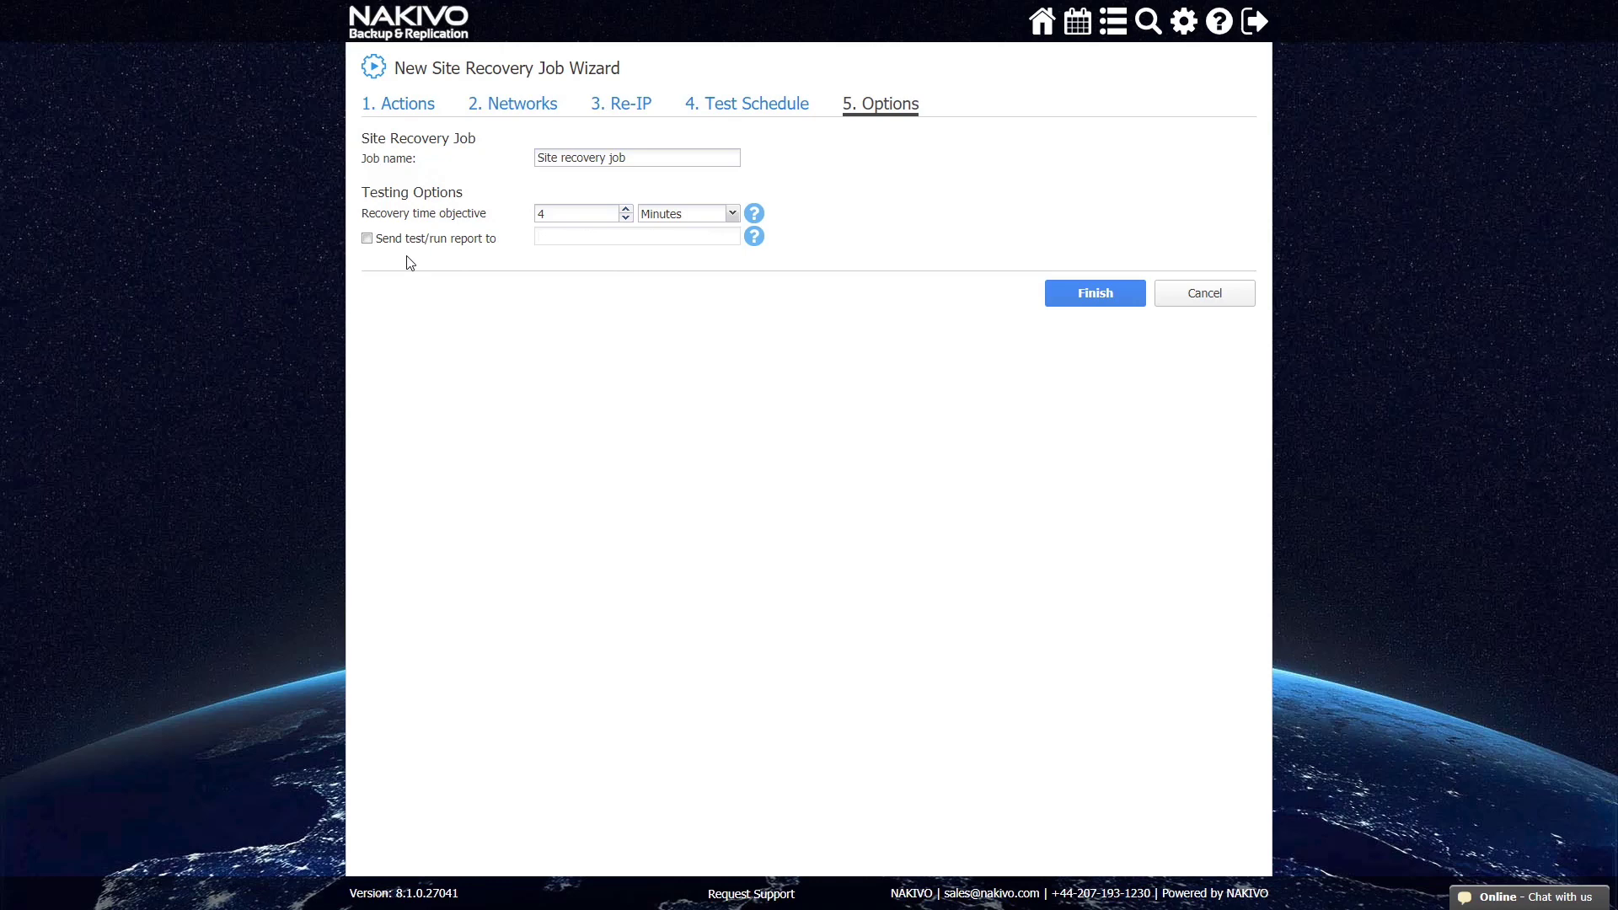
- Finish the wizard with the default name Site recovery job
left_click(1059, 300)
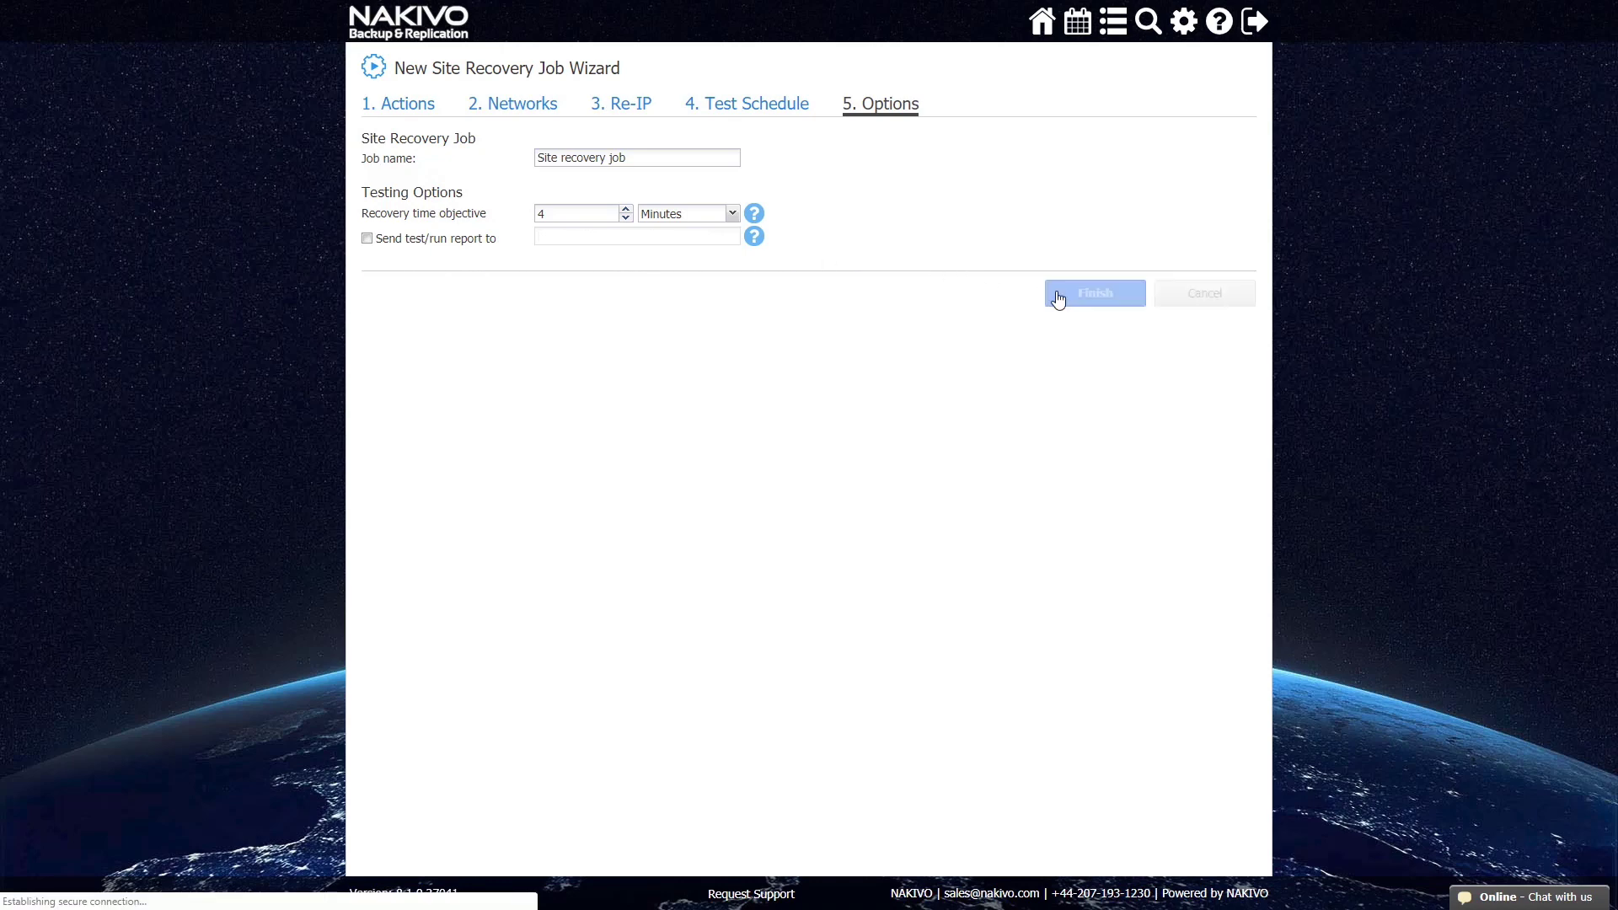